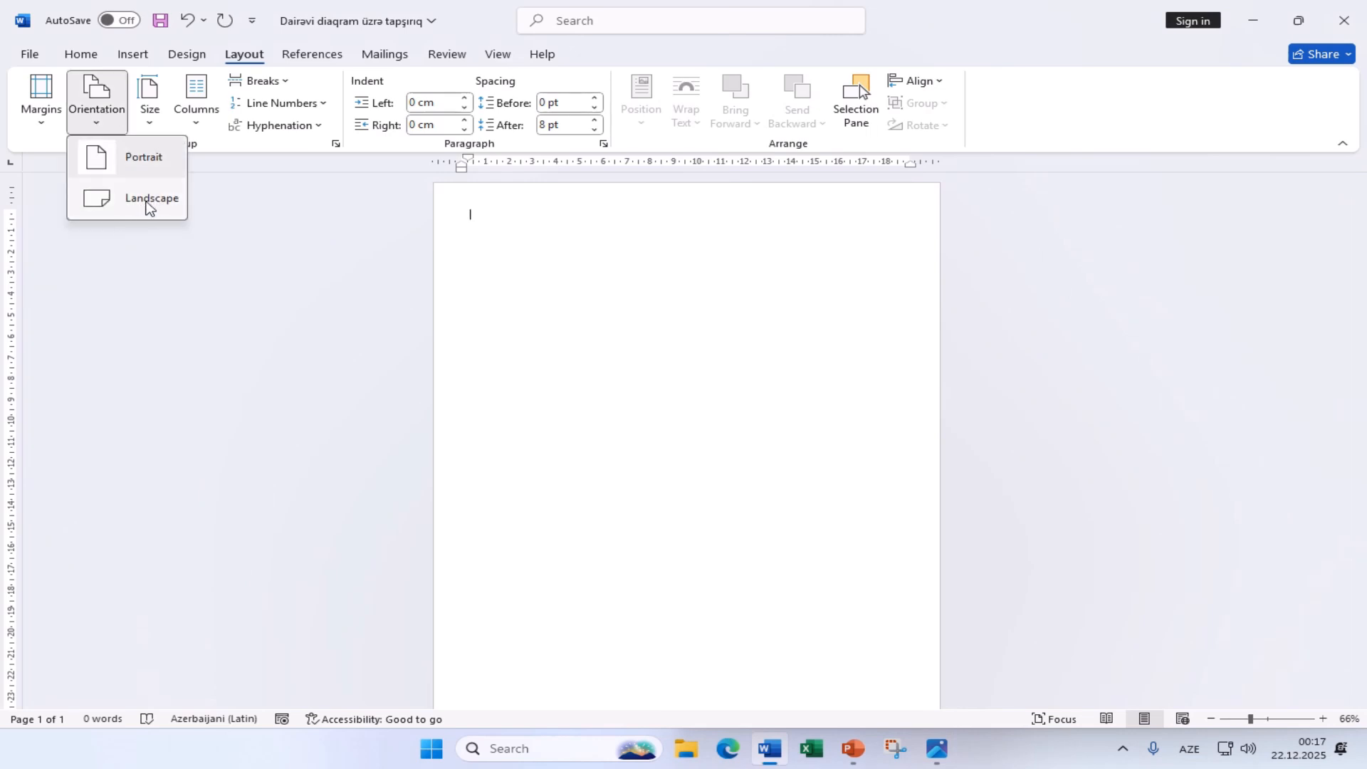
Set the page to landscape orientation and A4 paper size.
{"action": "left_click", "coordinate": [148, 203]}
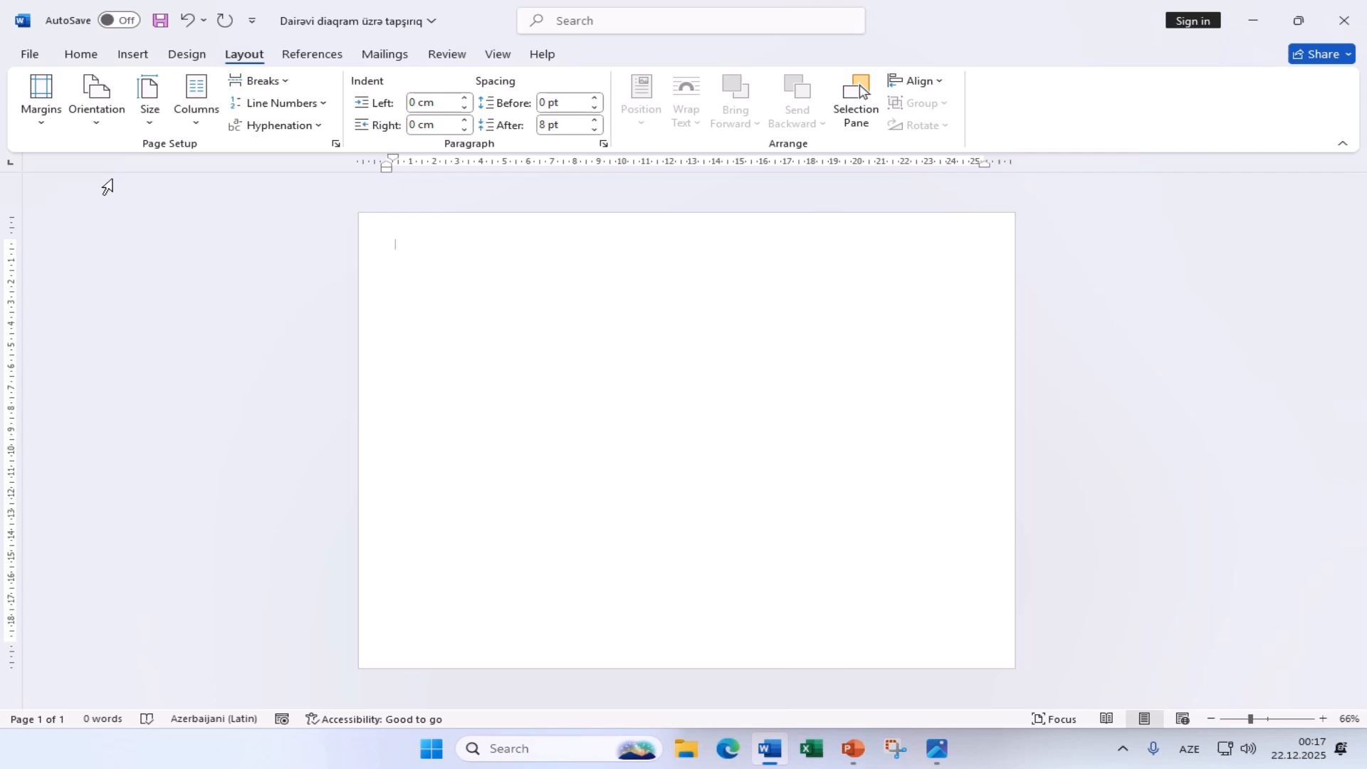
{"action": "left_click", "coordinate": [152, 121]}
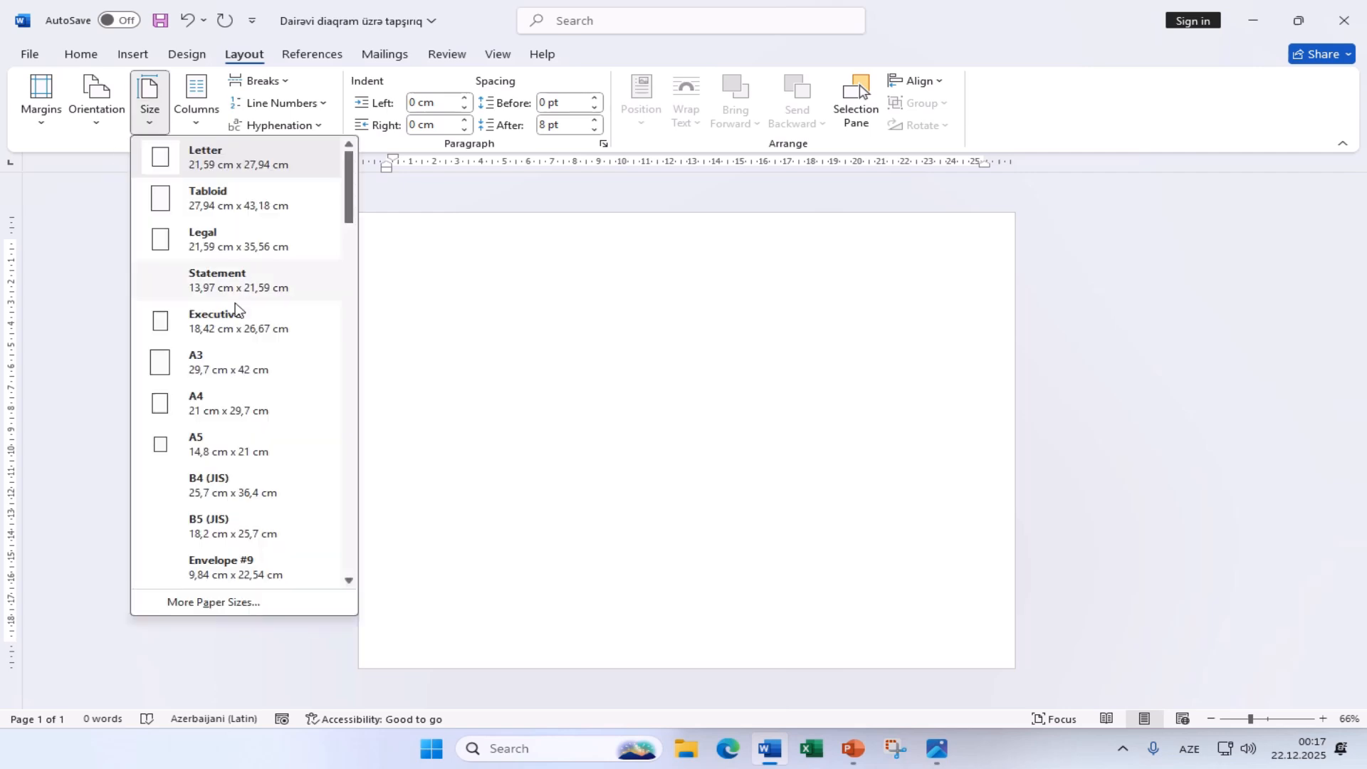
{"action": "left_click", "coordinate": [216, 419]}
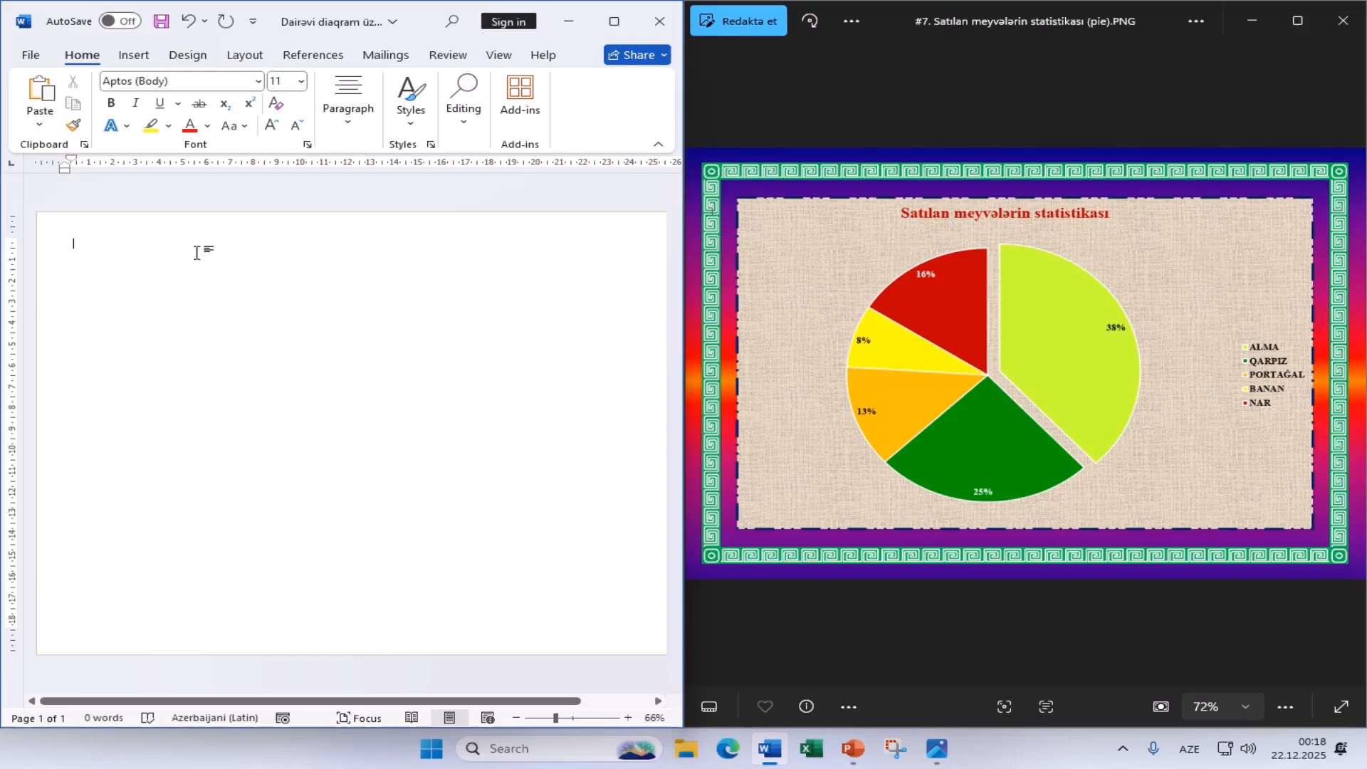
Insert a standard two-dimensional pie chart into the blank document.
{"action": "left_click", "coordinate": [133, 55]}
{"action": "left_click", "coordinate": [615, 21]}
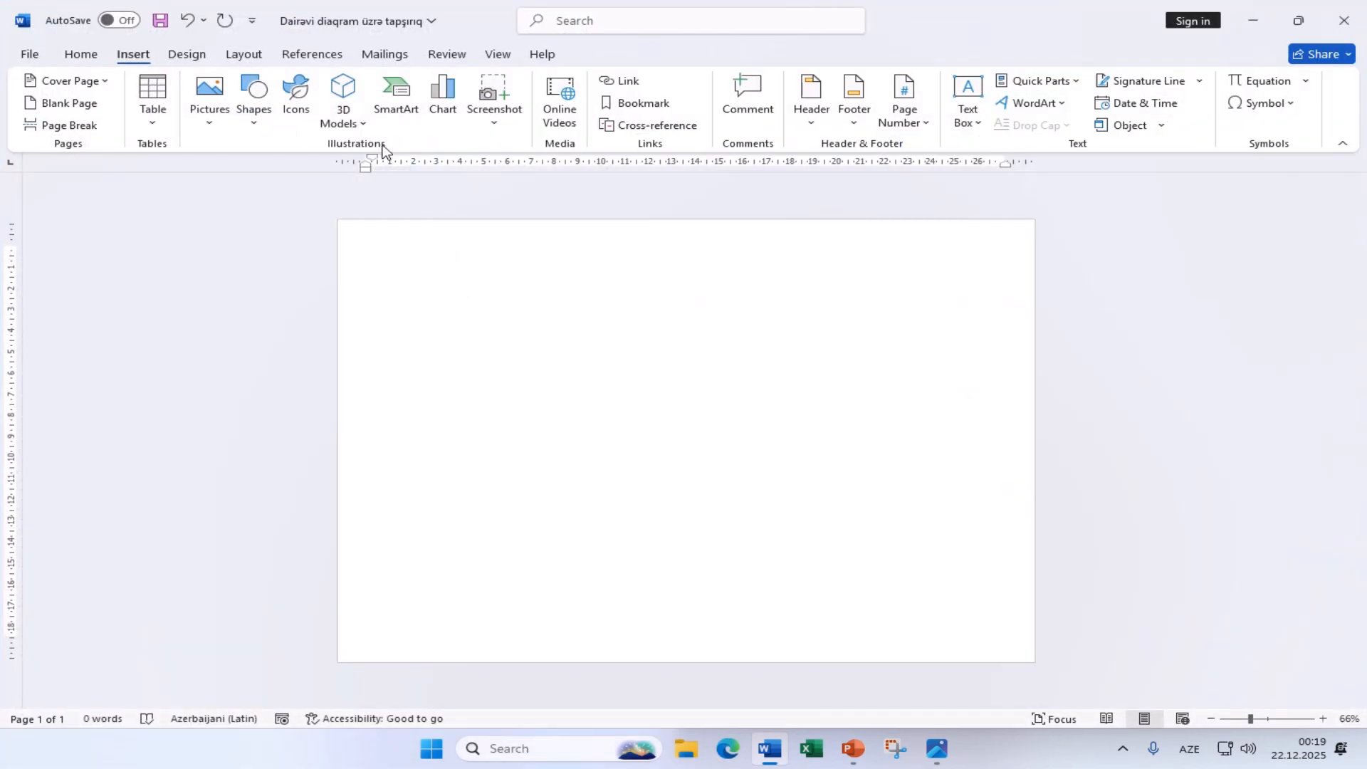
{"action": "left_click", "coordinate": [450, 107]}
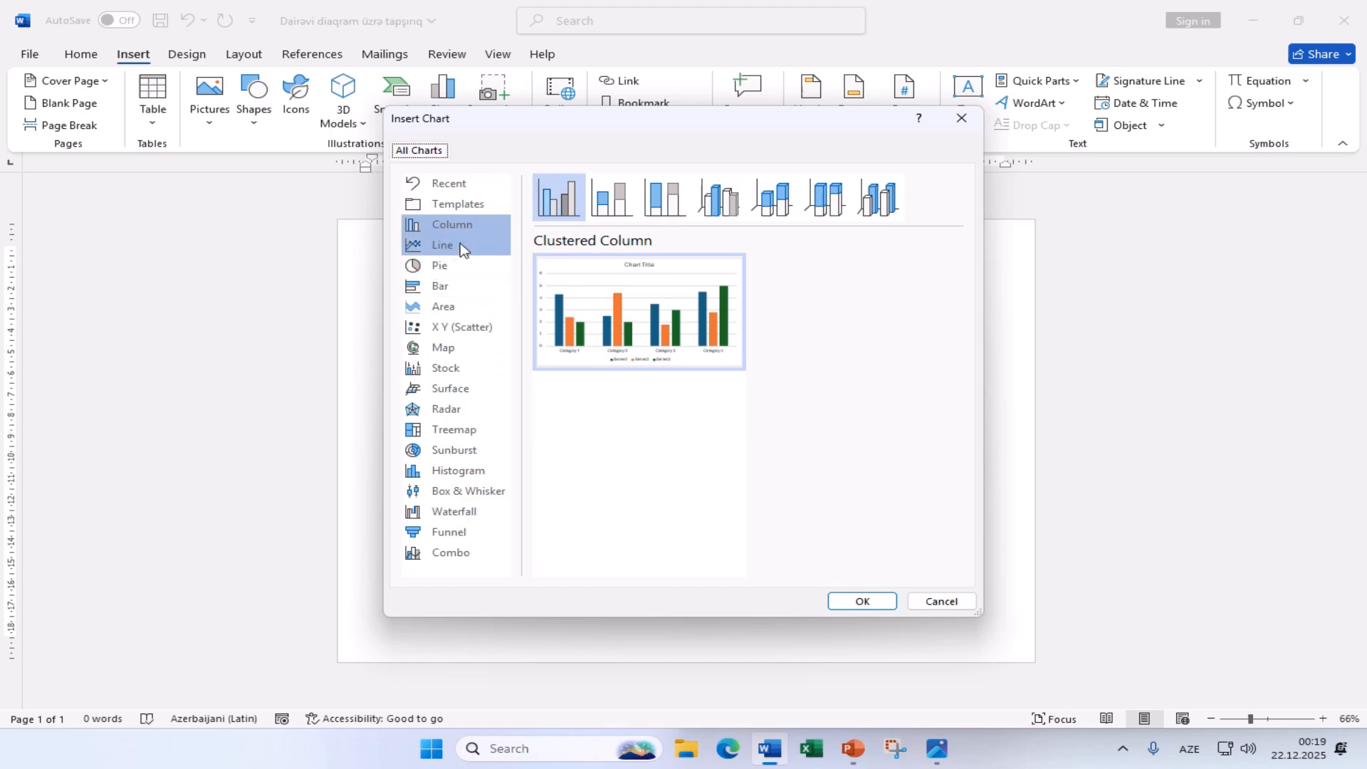
{"action": "left_click", "coordinate": [440, 269]}
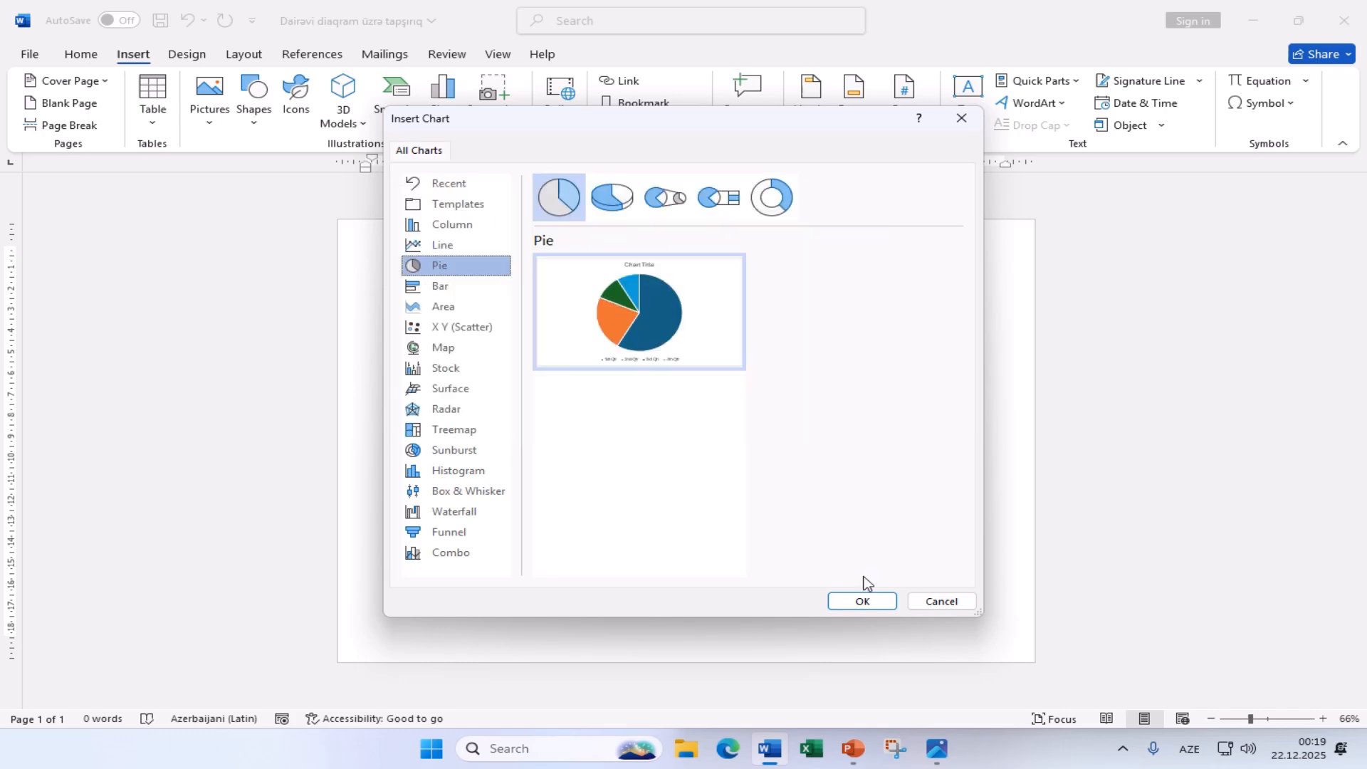
{"action": "left_click", "coordinate": [863, 601]}
Place the document beside the reference picture, and move and enlarge the chart's data window to show more rows.
{"action": "left_click", "coordinate": [946, 447]}
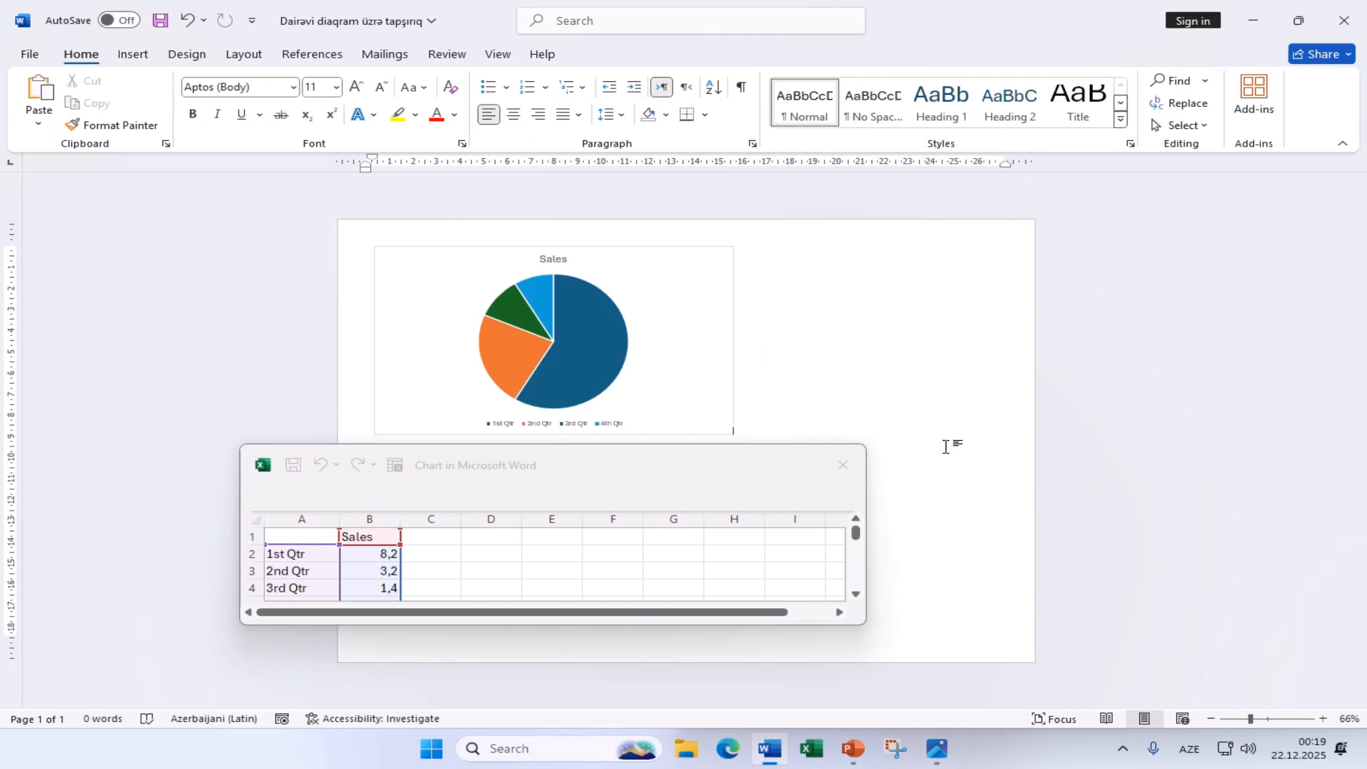
{"action": "key", "text": "super+Left"}
{"action": "left_click_drag", "start_coordinate": [555, 463], "coordinate": [702, 177]}
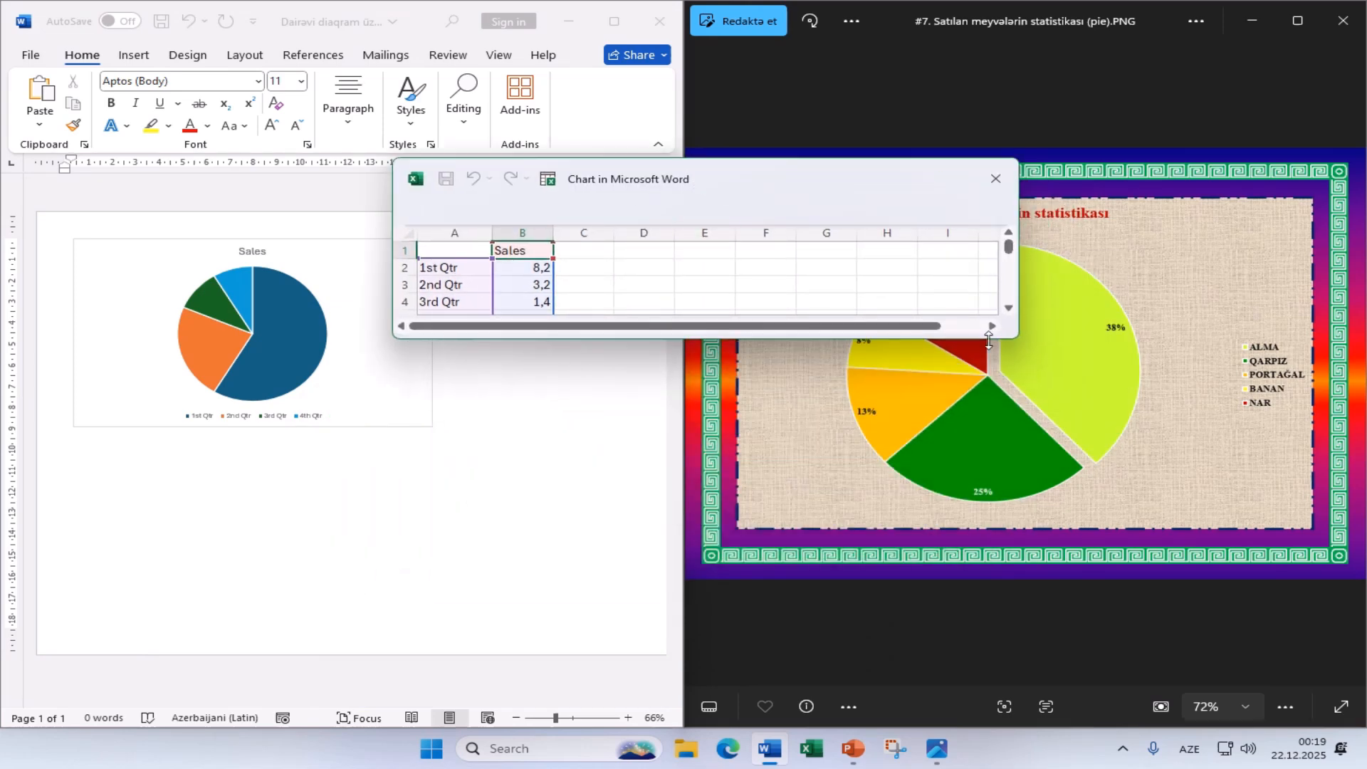
{"action": "left_click_drag", "start_coordinate": [1004, 338], "coordinate": [1040, 404]}
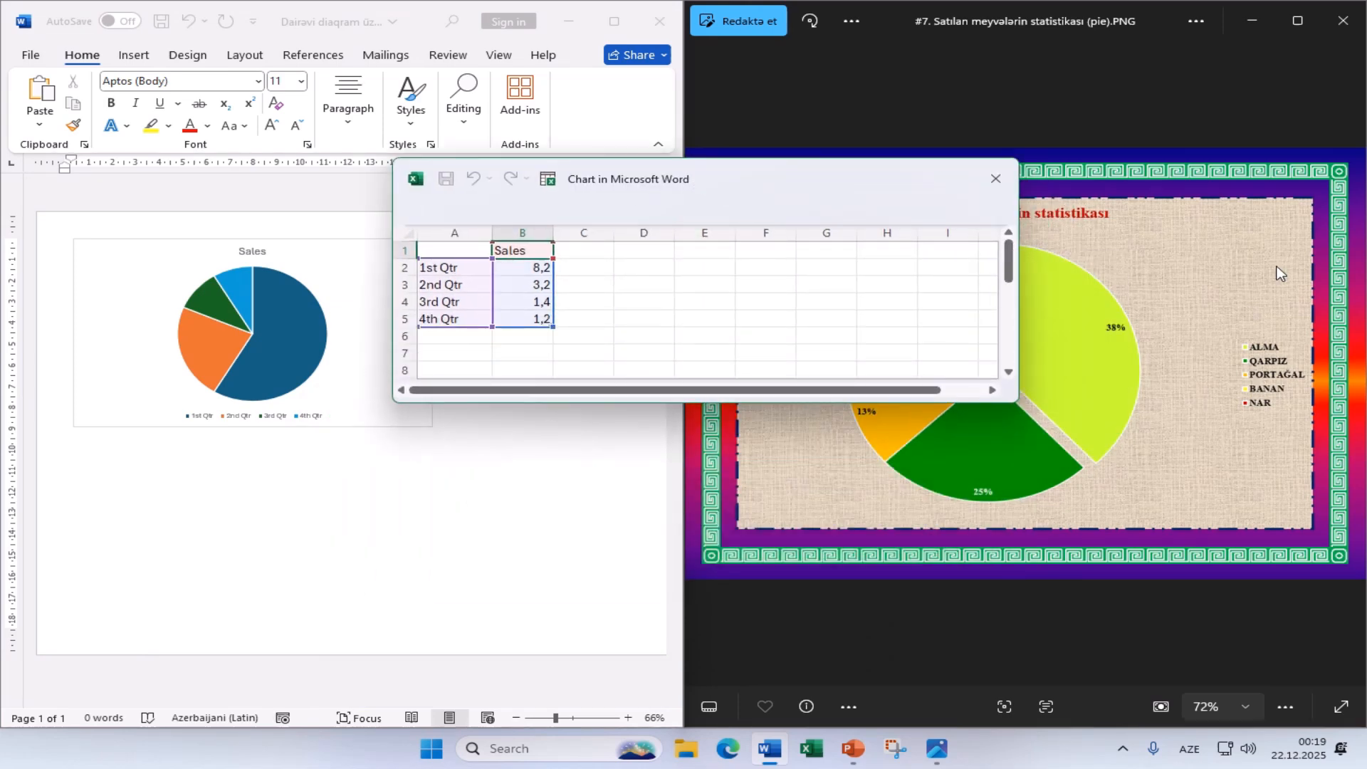
{"action": "scroll", "coordinate": [1290, 356], "scroll_direction": "up", "scroll_amount": 3}
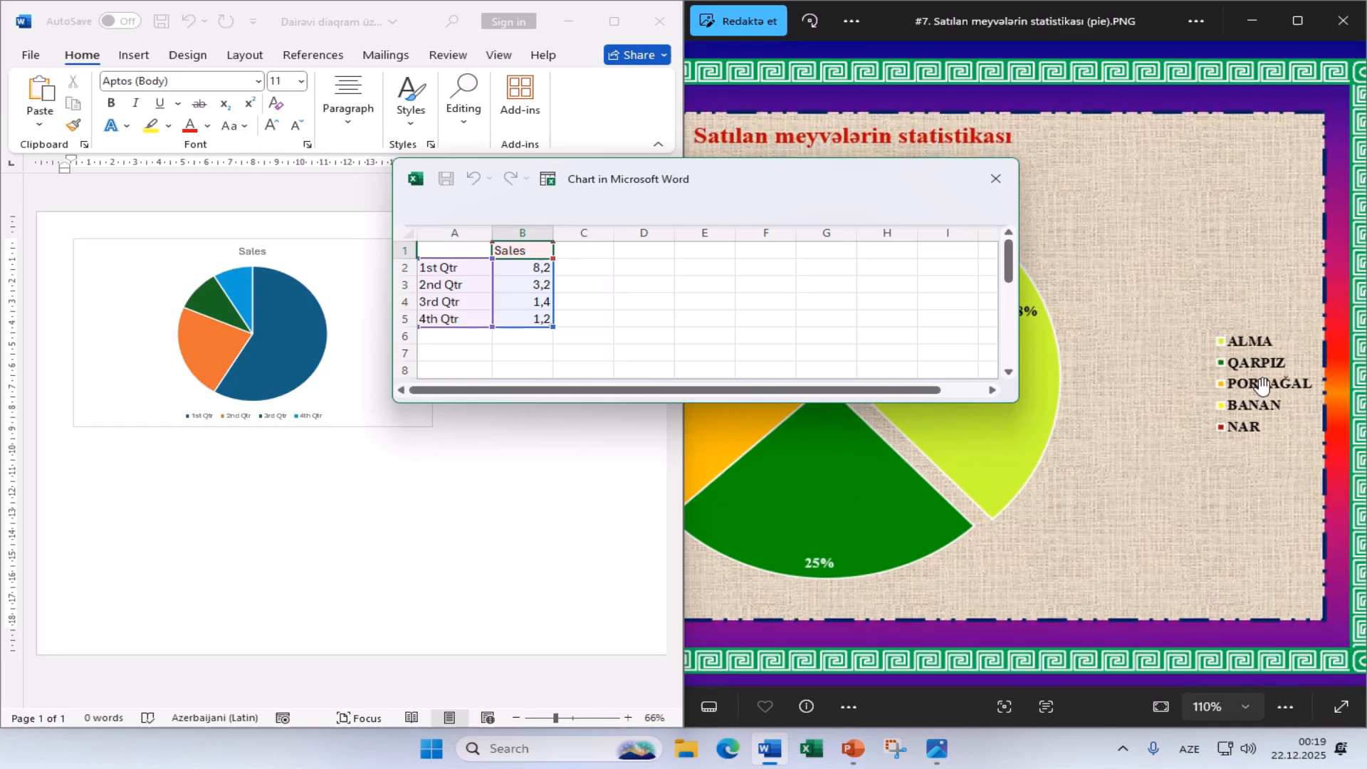
Switch on capital-letter typing with the on-screen keyboard for the category names, and minimize the keyboard.
{"action": "left_click", "coordinate": [453, 270]}
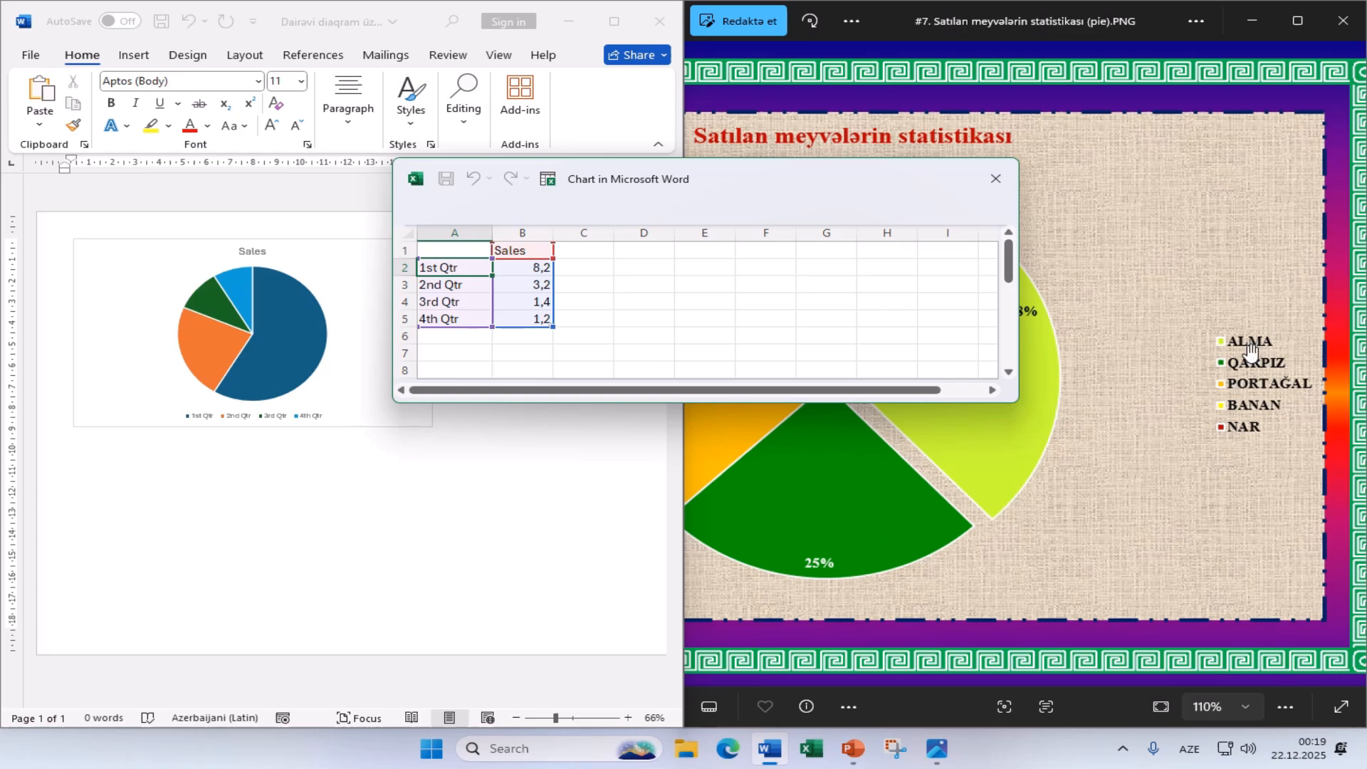
{"action": "scroll", "coordinate": [1260, 339], "scroll_direction": "up", "scroll_amount": 3}
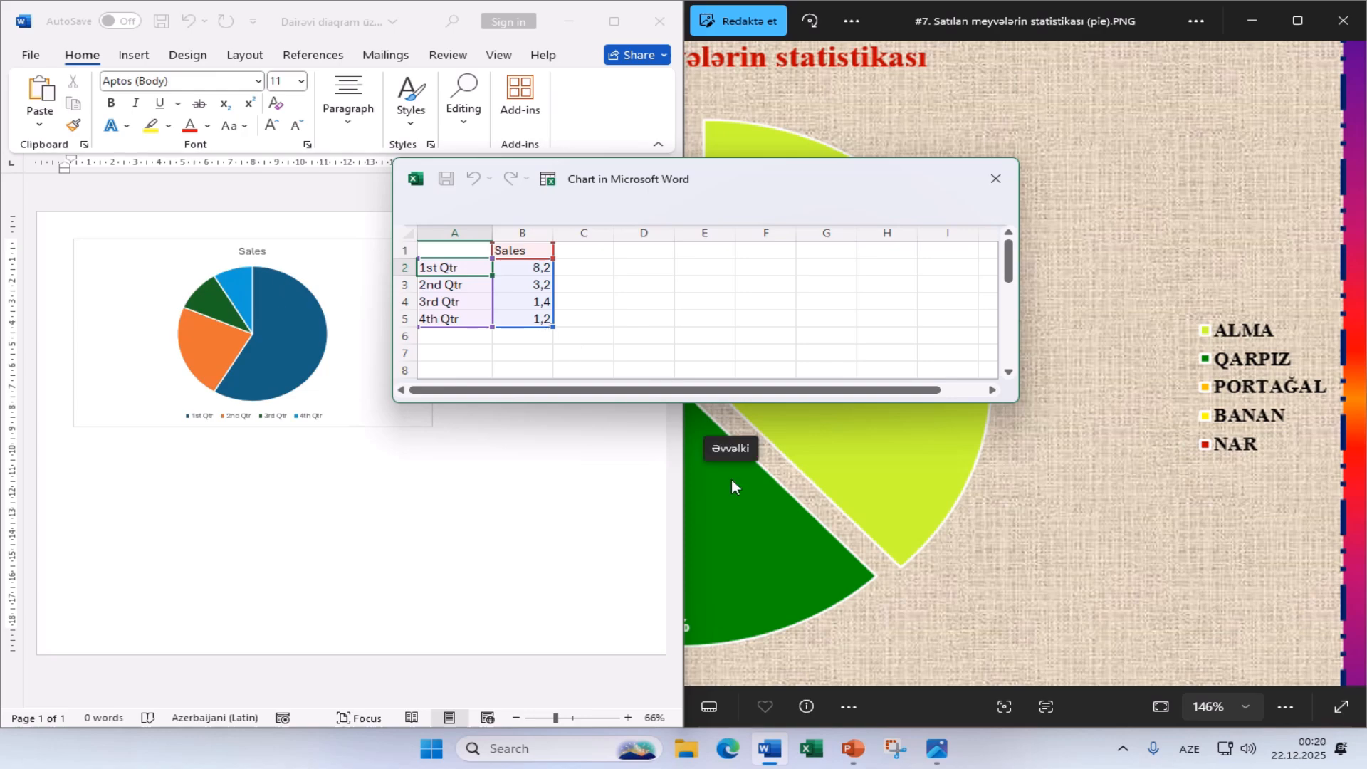
{"action": "key", "text": "ctrl+super+o"}
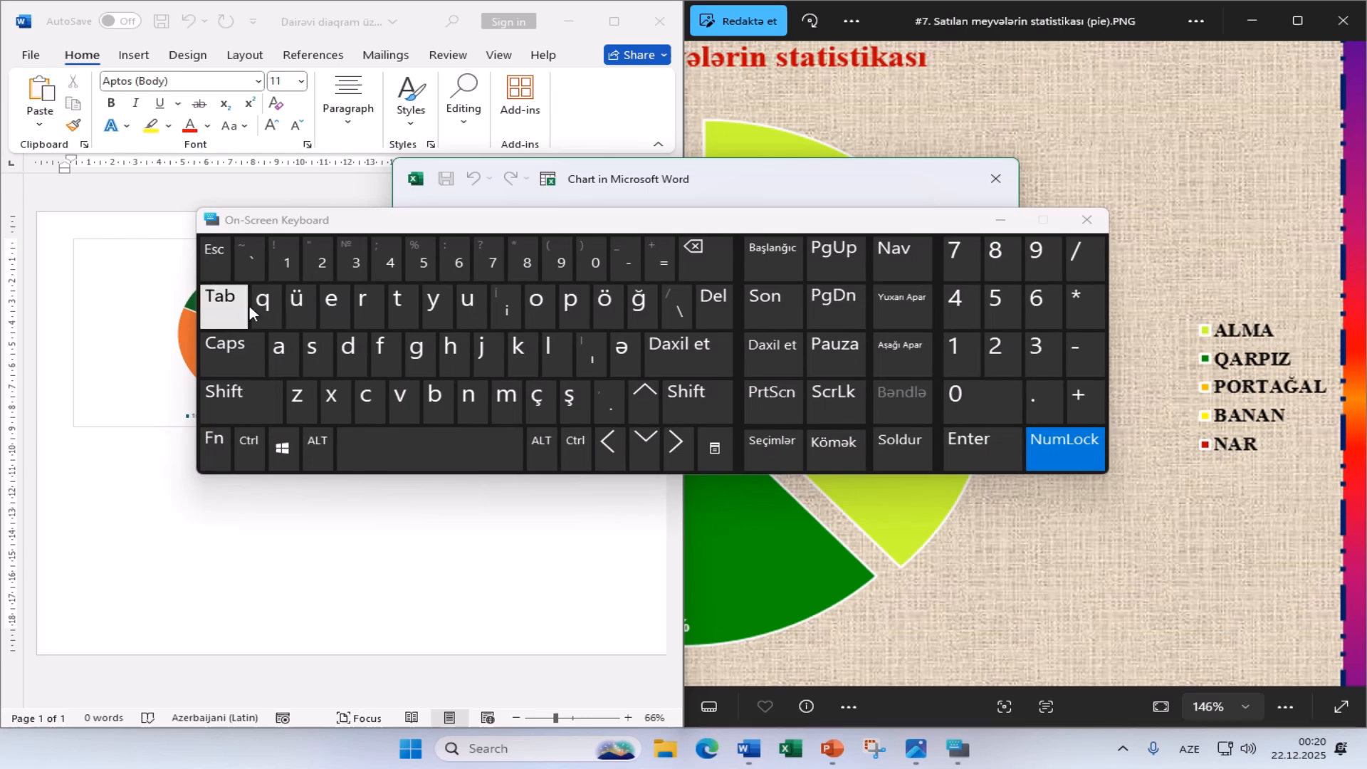
{"action": "left_click", "coordinate": [242, 352]}
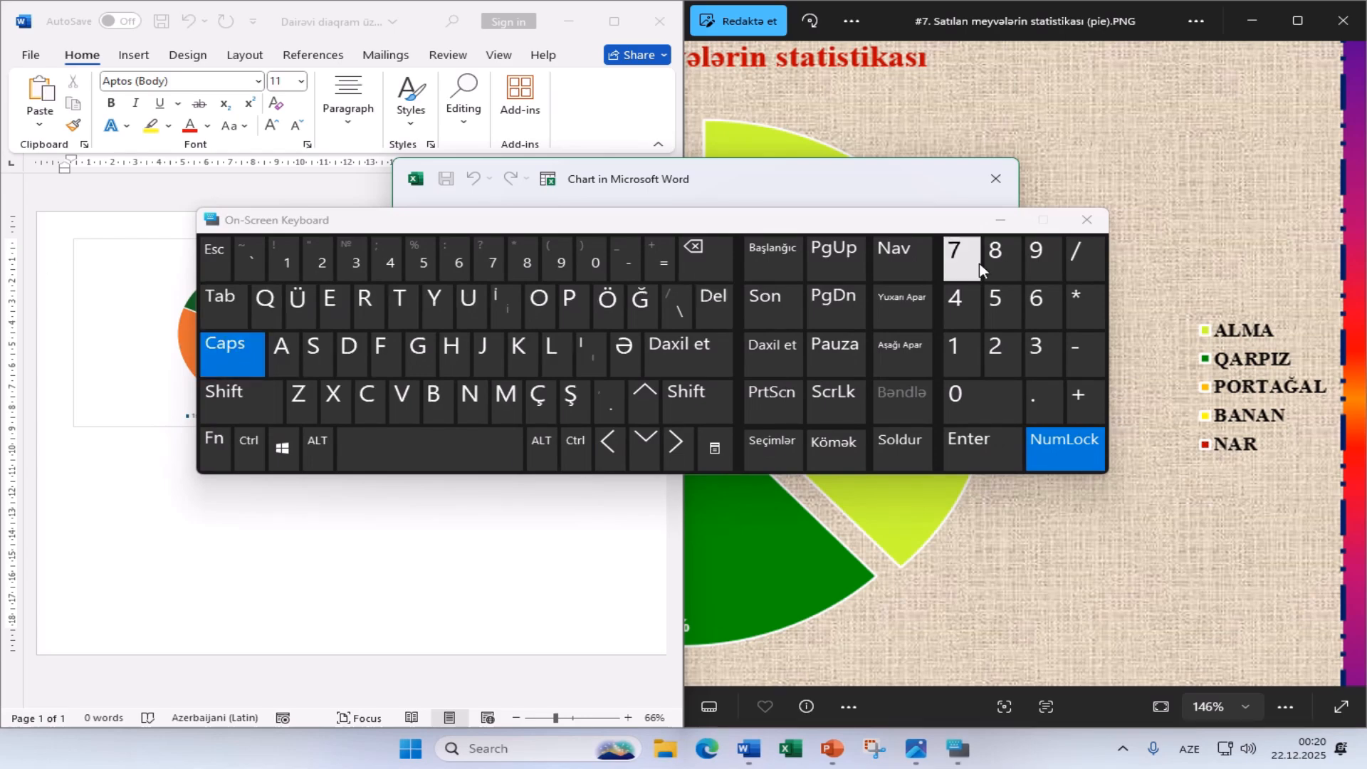
{"action": "left_click", "coordinate": [1001, 220]}
Enter the category names ALMA, QARPIZ, PORTAĞAL, BANAN and NAR in cells A2 to A6 of the chart data.
{"action": "left_click", "coordinate": [455, 268]}
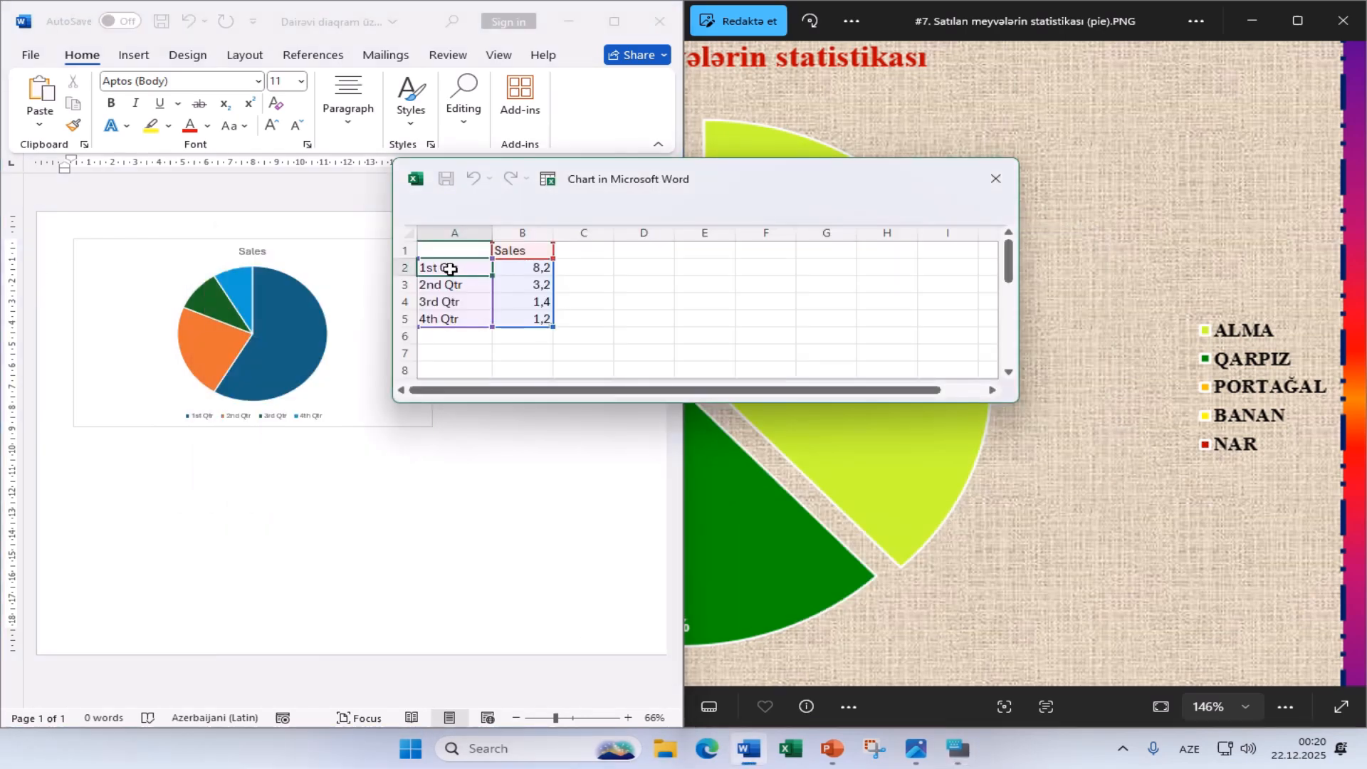
{"action": "type", "text": "ALMA"}
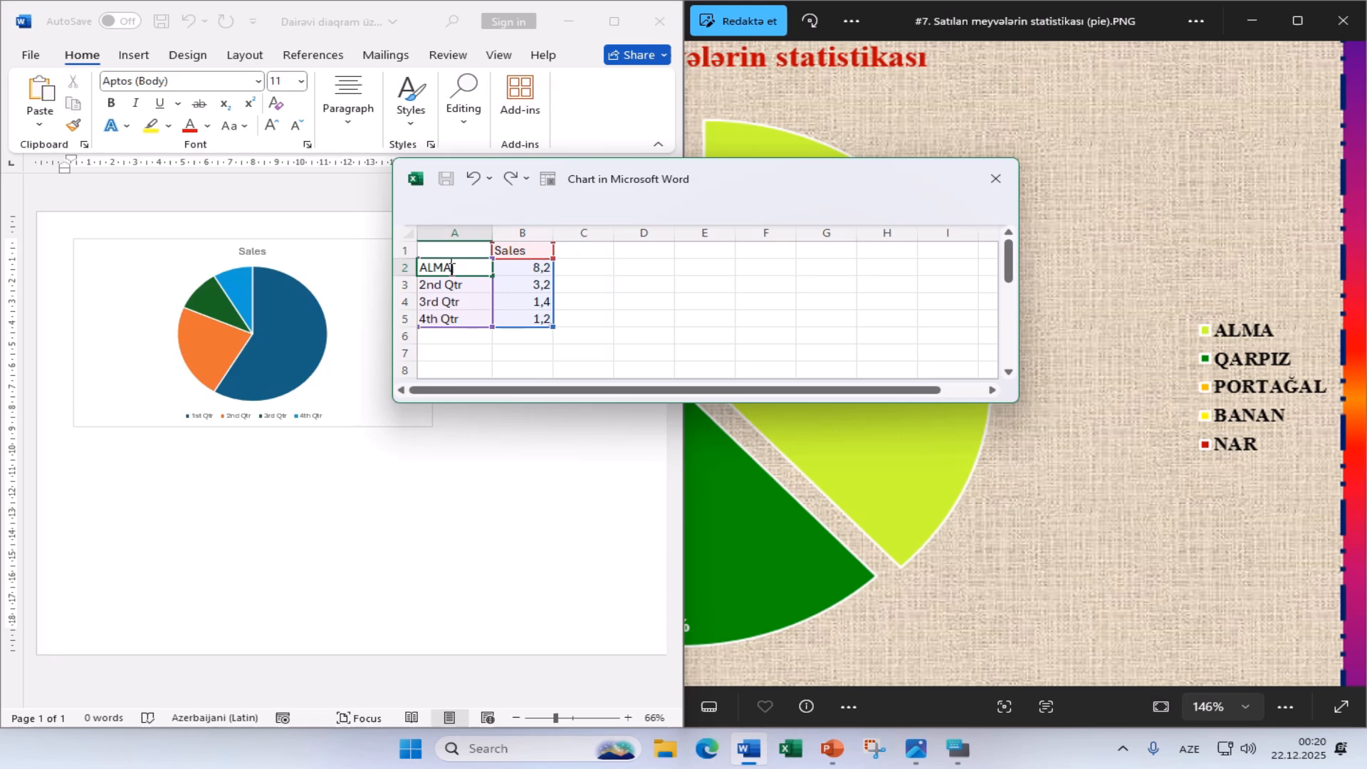
{"action": "key", "text": "Return"}
{"action": "type", "text": "QAR"}
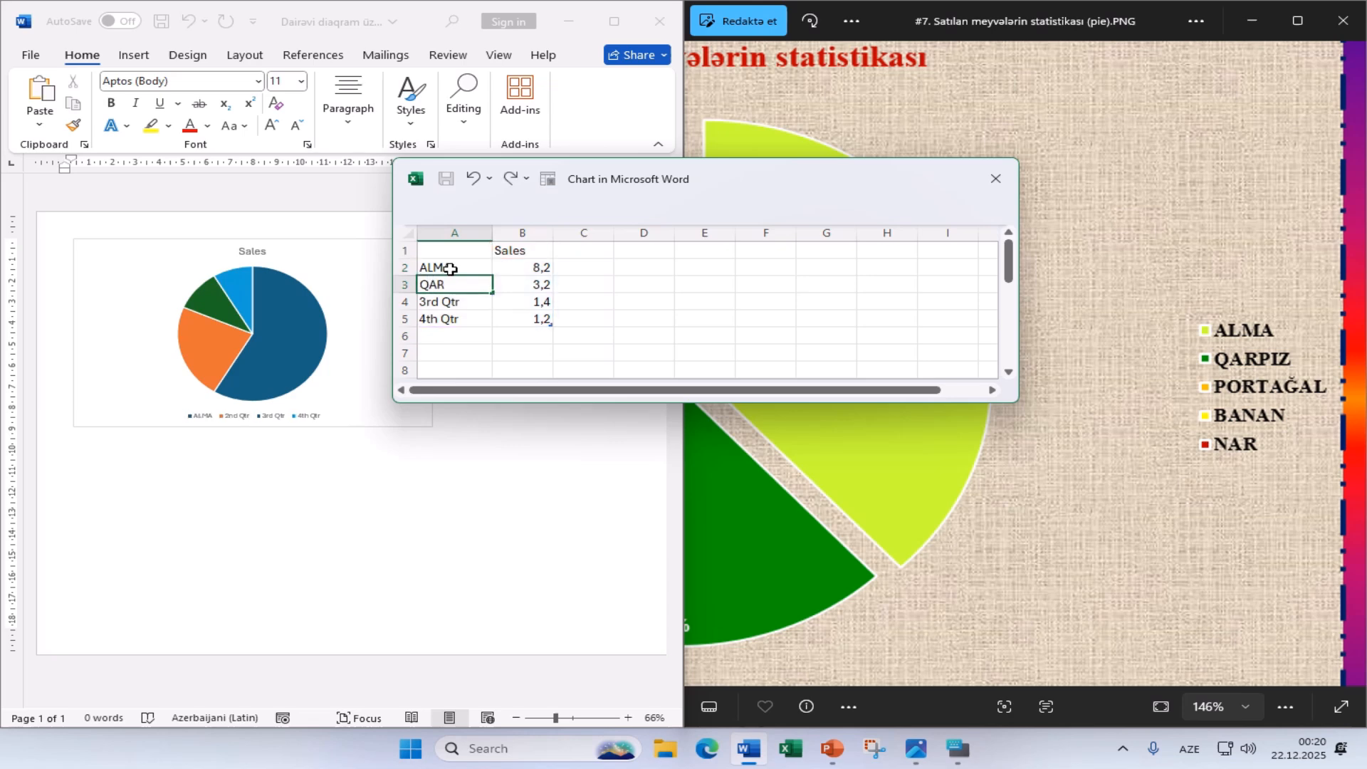
{"action": "type", "text": "PIZ"}
{"action": "key", "text": "Return"}
{"action": "type", "text": "PORTAĞAL"}
{"action": "key", "text": "Return"}
{"action": "type", "text": "BA"}
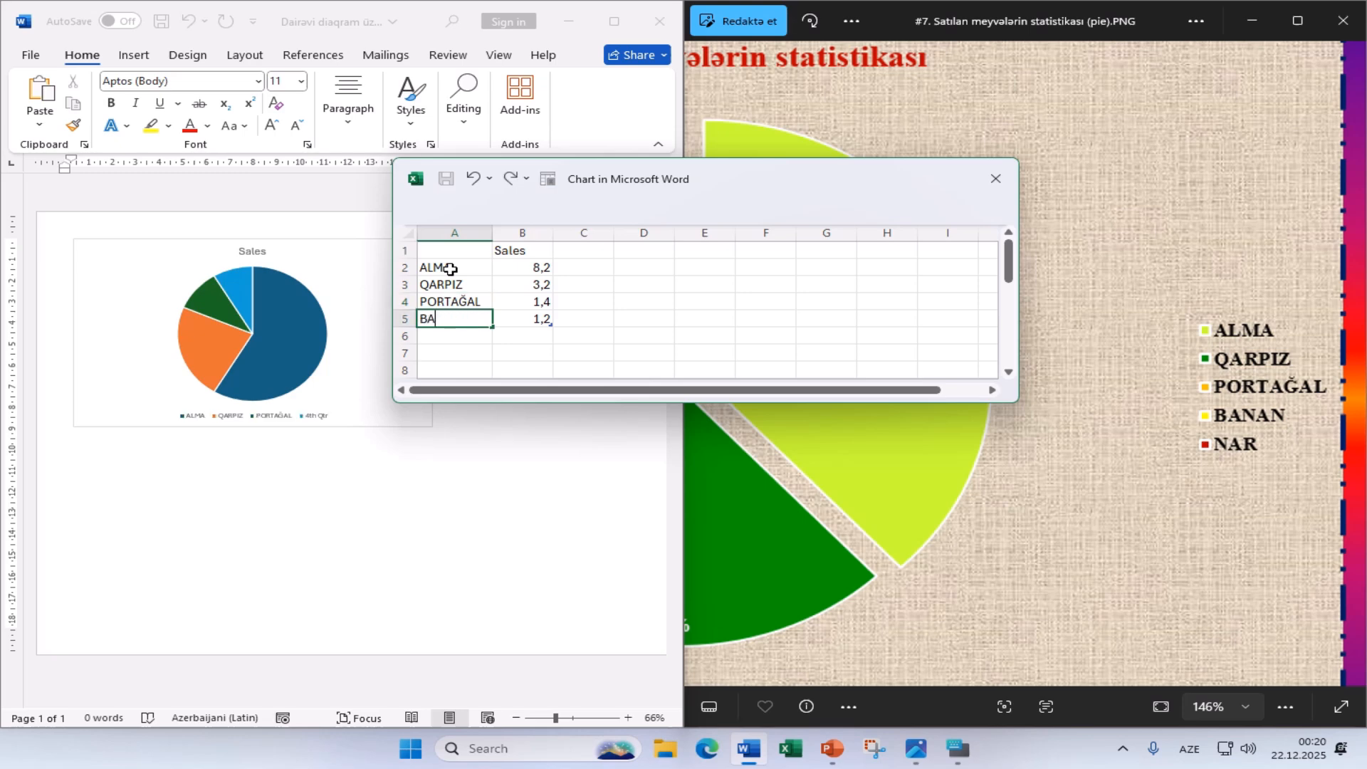
{"action": "type", "text": "NAN"}
{"action": "key", "text": "Return"}
{"action": "type", "text": "NAR"}
{"action": "key", "text": "Return"}
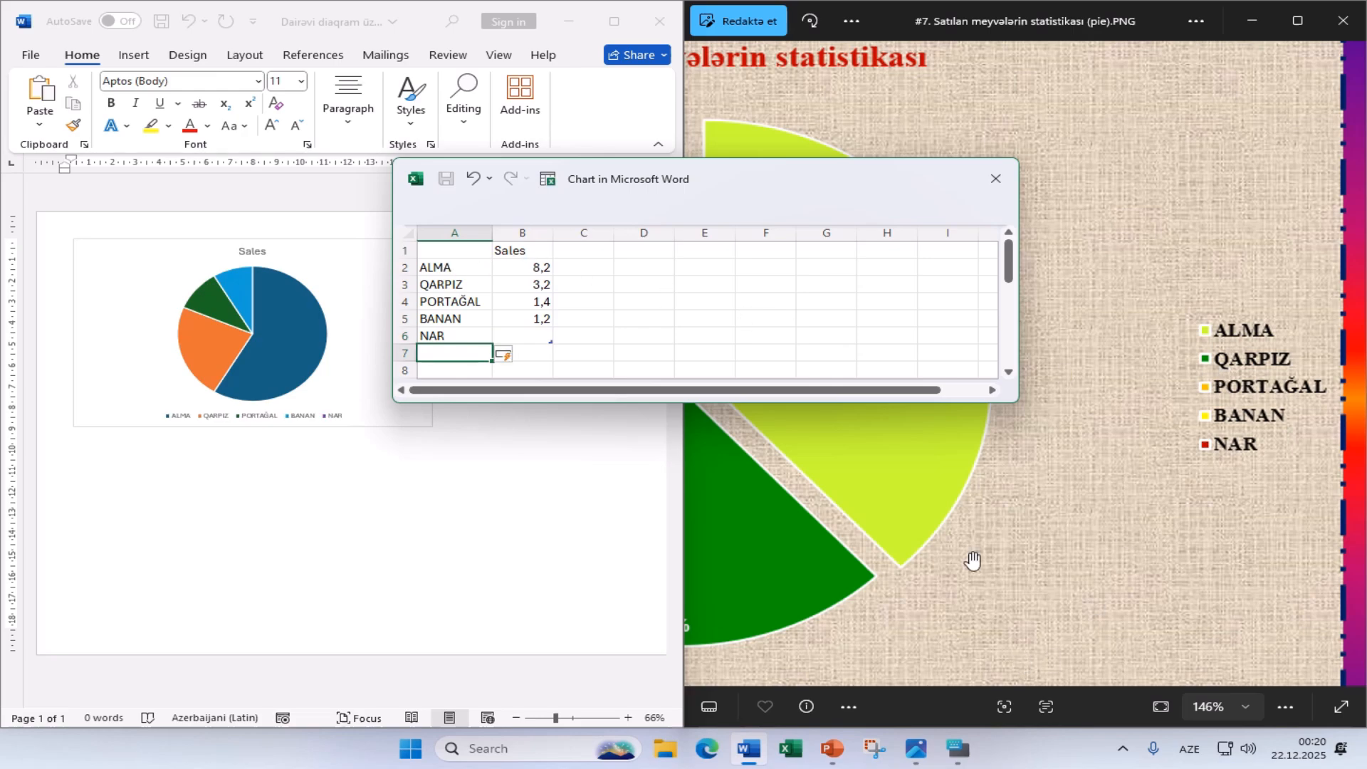
Set the ALMA value in cell B2 to 38%, following the light green slice in the reference picture.
{"action": "left_click", "coordinate": [1090, 539]}
{"action": "left_click_drag", "start_coordinate": [1090, 539], "coordinate": [1343, 524]}
{"action": "left_click_drag", "start_coordinate": [1068, 530], "coordinate": [937, 562]}
{"action": "mouse_move", "coordinate": [1189, 376]}
{"action": "left_mouse_down"}
{"action": "mouse_move", "coordinate": [1096, 396]}
{"action": "mouse_move", "coordinate": [1184, 381]}
{"action": "left_mouse_up"}
{"action": "left_click_drag", "start_coordinate": [1020, 384], "coordinate": [1116, 381]}
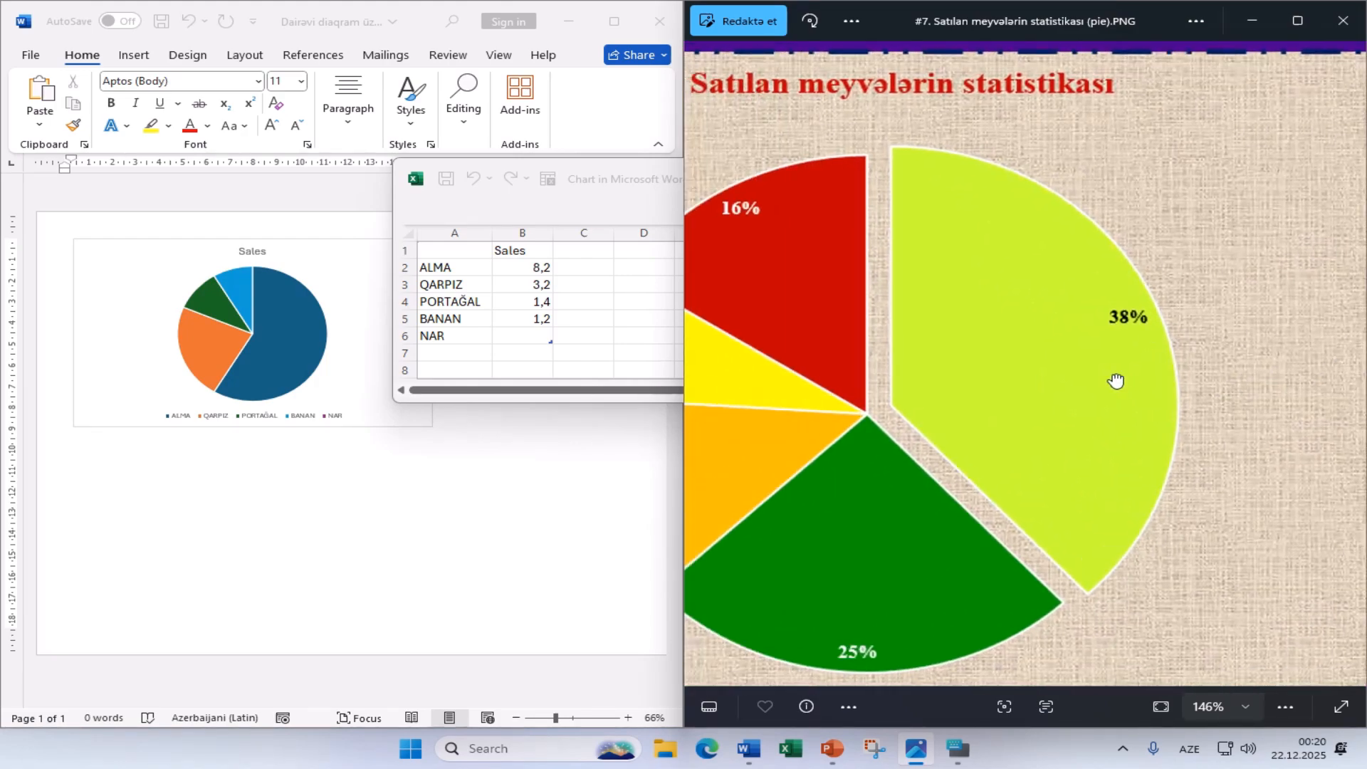
{"action": "left_click", "coordinate": [577, 269]}
{"action": "left_click", "coordinate": [522, 265]}
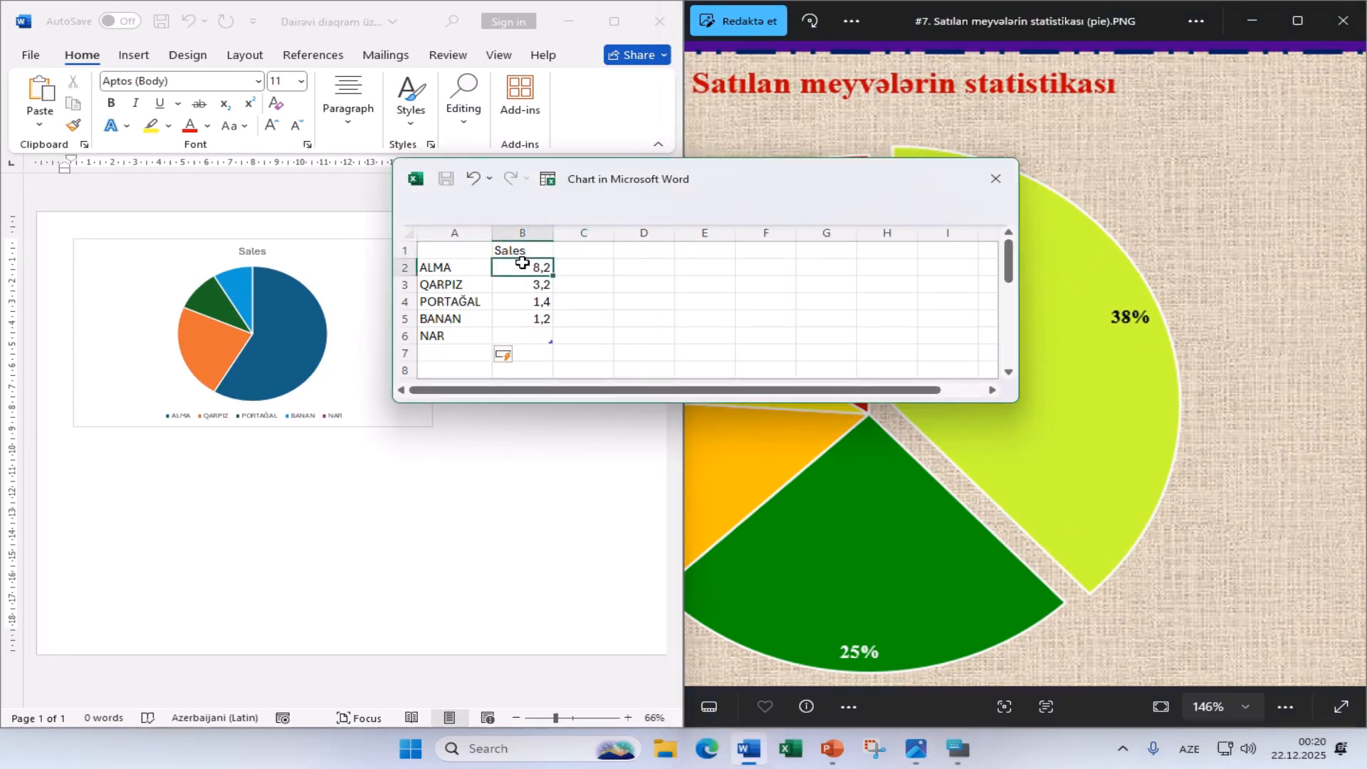
{"action": "type", "text": "38"}
{"action": "left_click", "coordinate": [958, 749]}
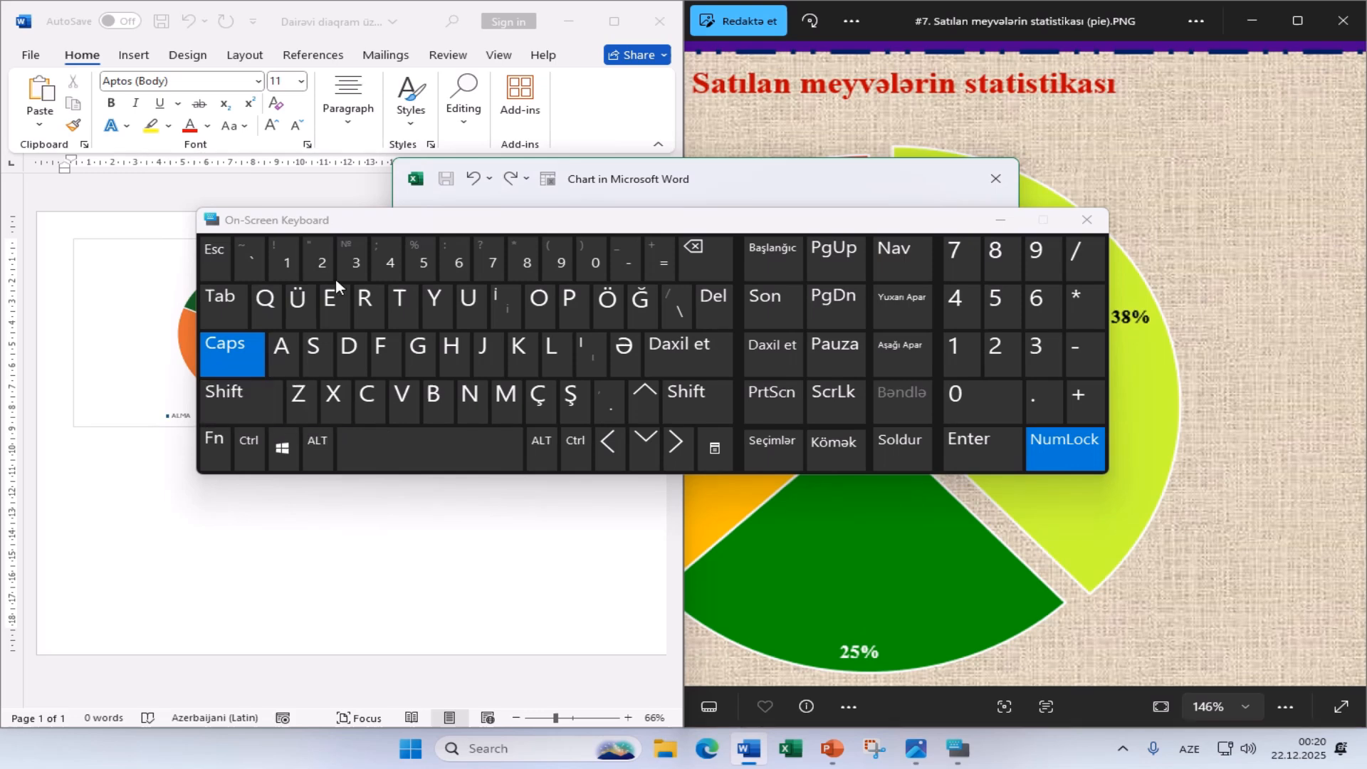
{"action": "left_click", "coordinate": [1000, 221]}
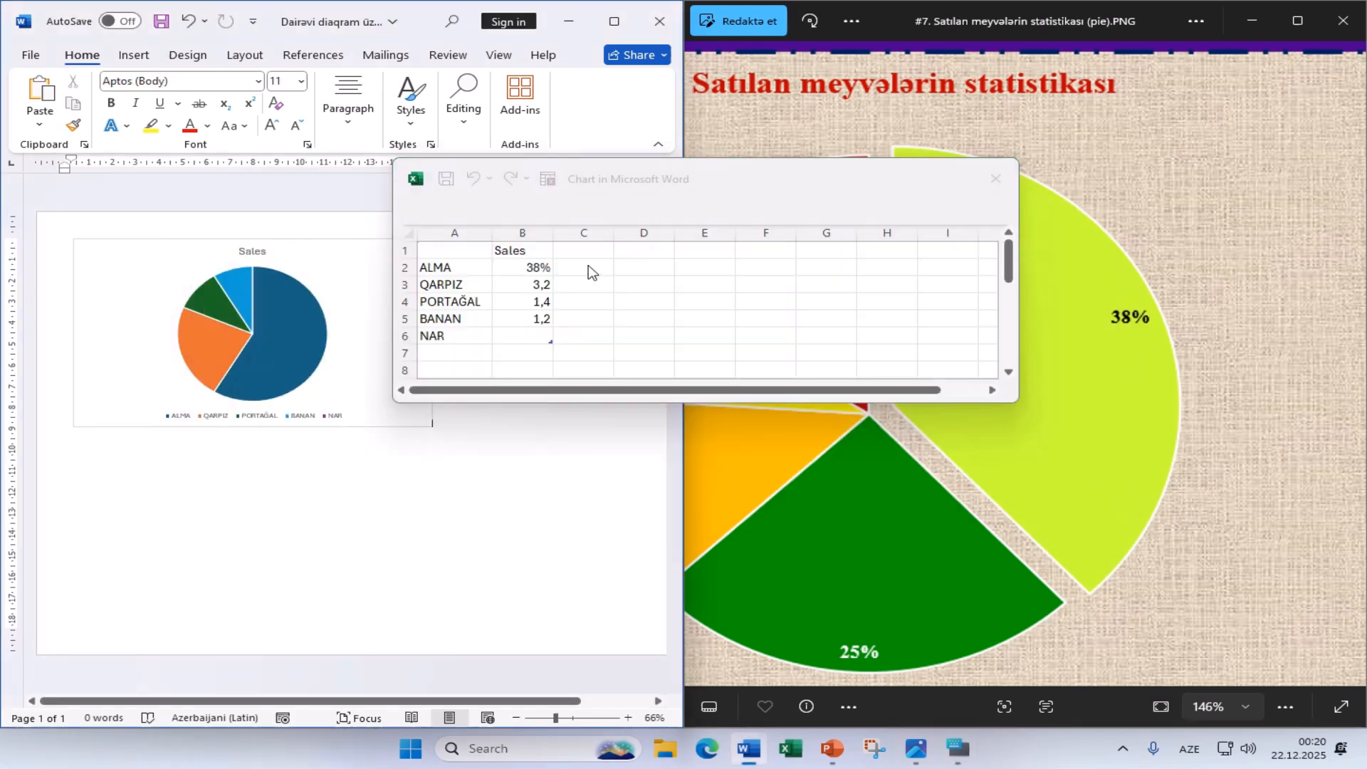
Set the QARPIZ value in cell B3 to 25% and the PORTAĞAL value in B4 to 13%.
{"action": "left_click", "coordinate": [532, 285]}
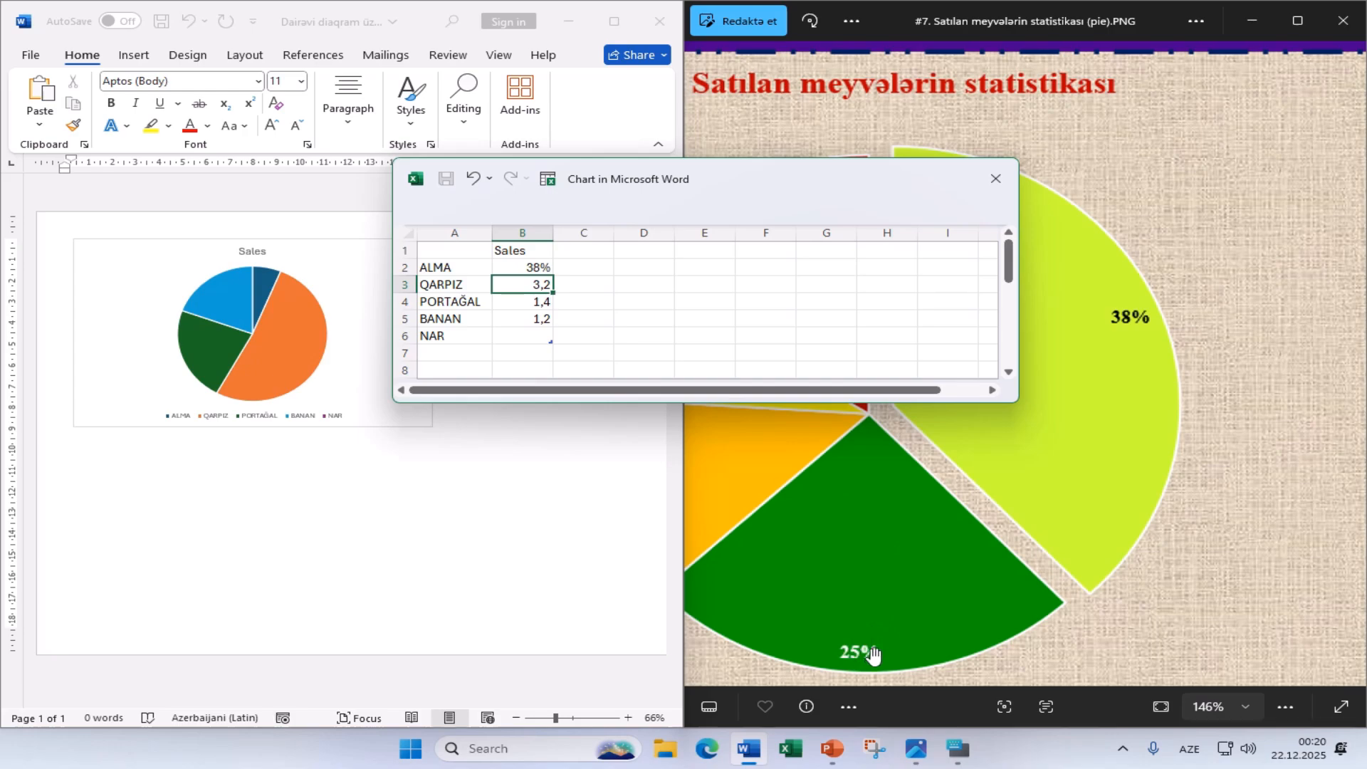
{"action": "key", "text": "ctrl+z"}
{"action": "key", "text": "Return"}
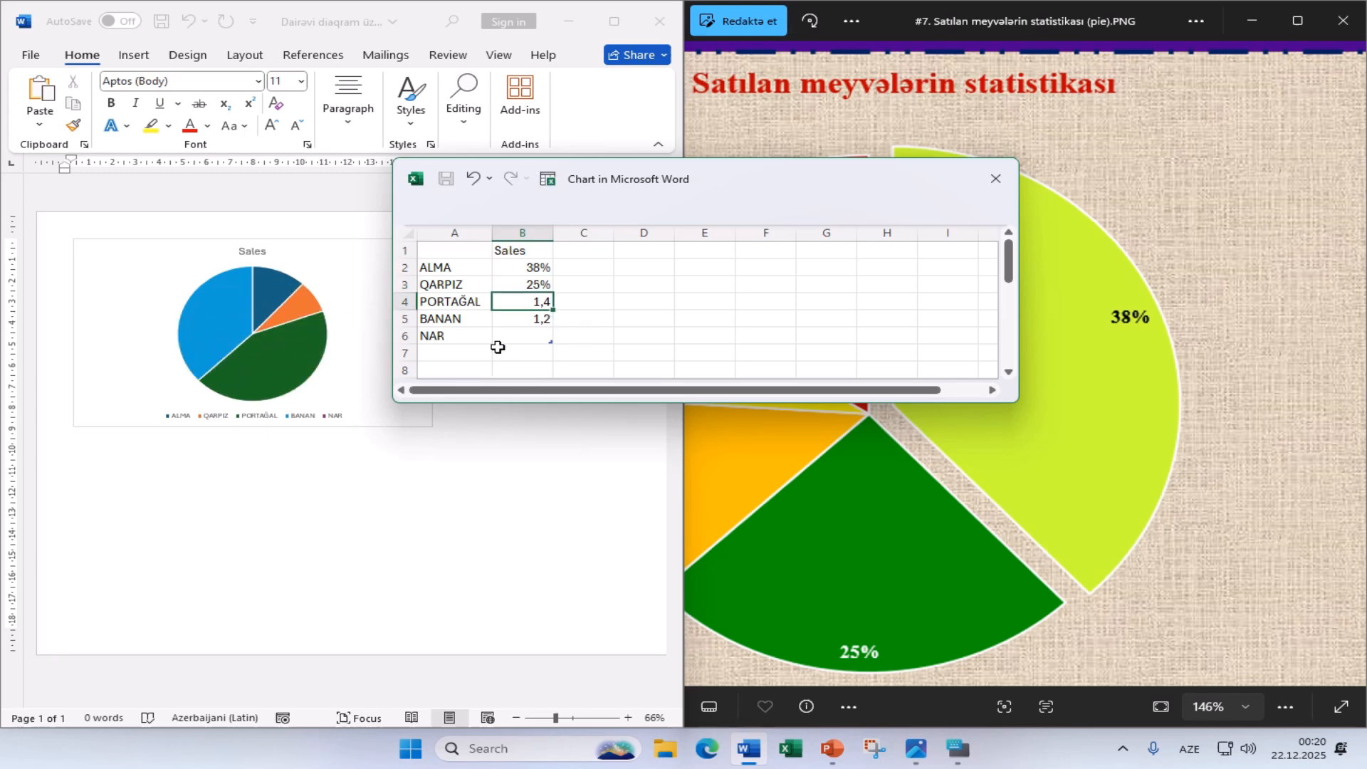
{"action": "left_click_drag", "start_coordinate": [962, 567], "coordinate": [1148, 584]}
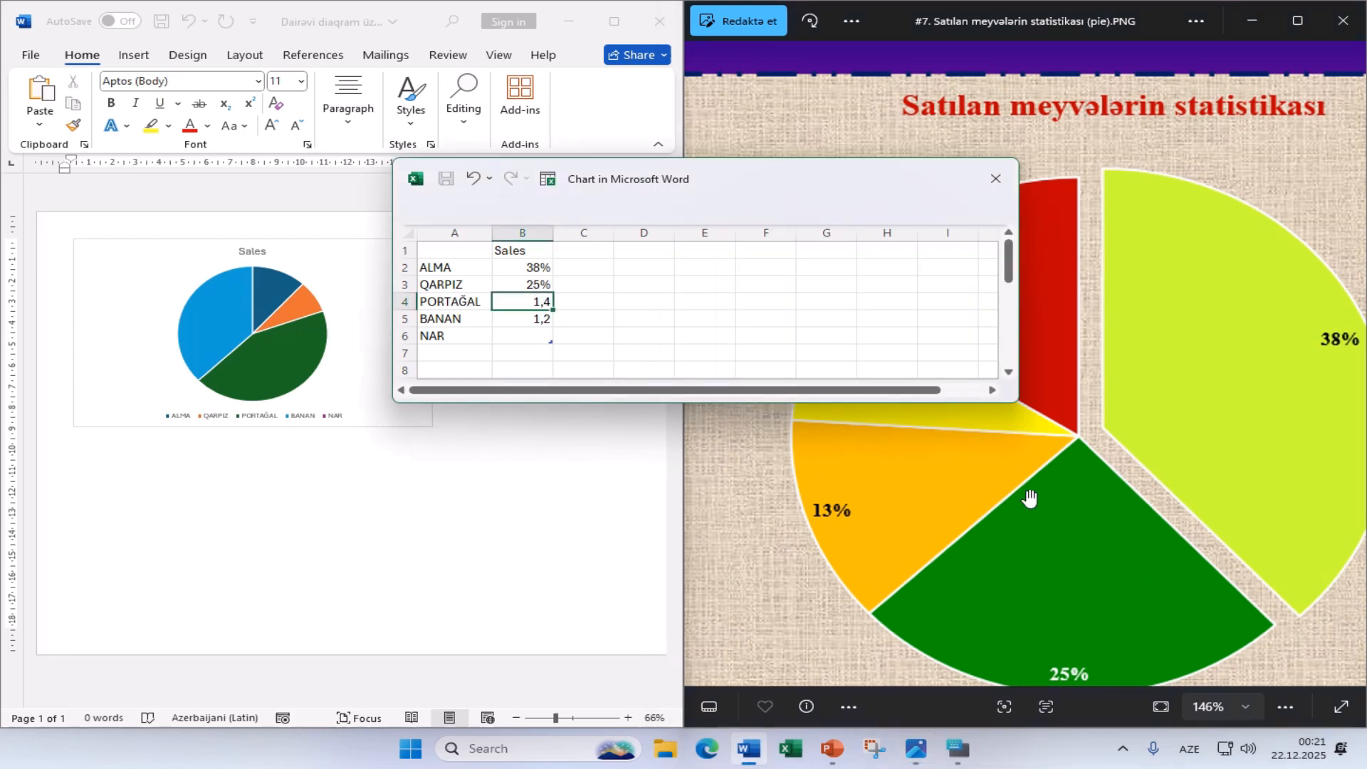
{"action": "type", "text": "13"}
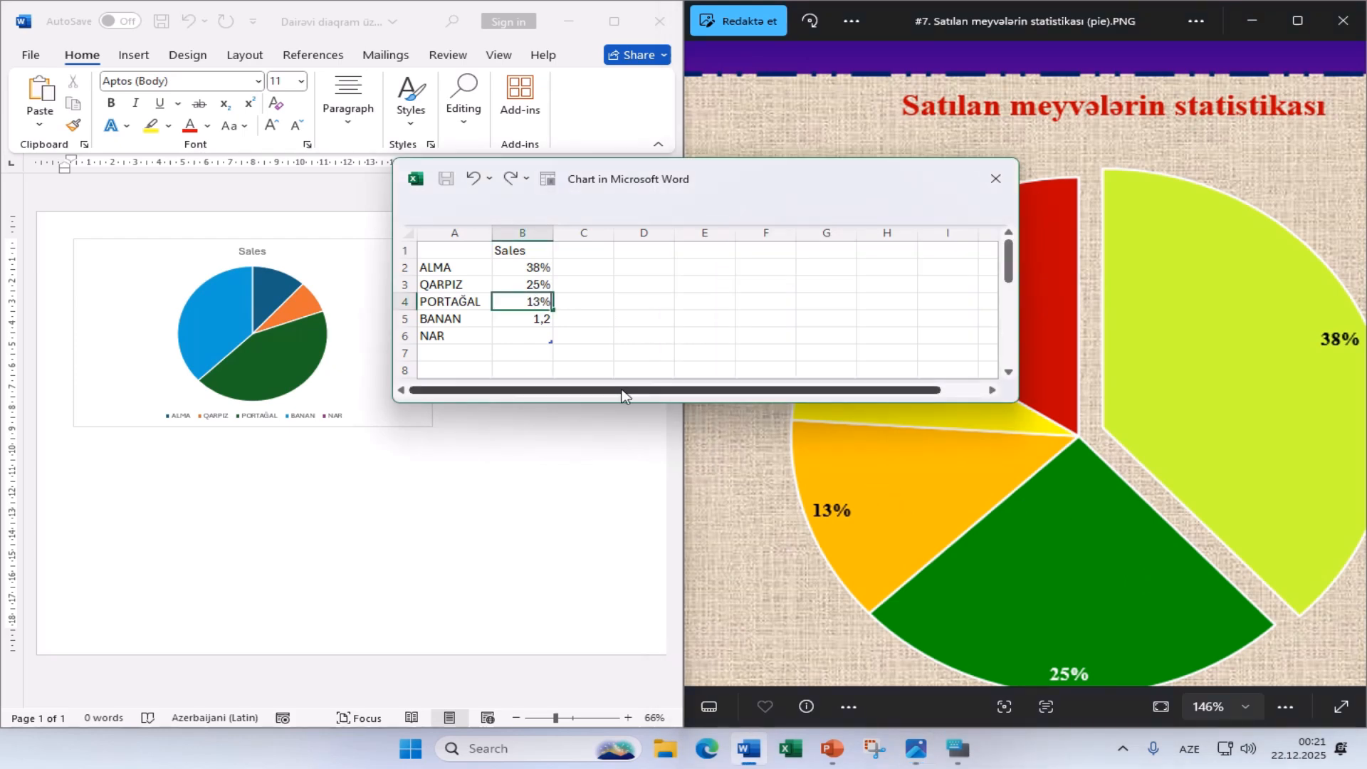
{"action": "key", "text": "Return"}
Set the BANAN value in cell B5 to 8% and the NAR value in B6 to 16%.
{"action": "left_click_drag", "start_coordinate": [840, 436], "coordinate": [989, 570]}
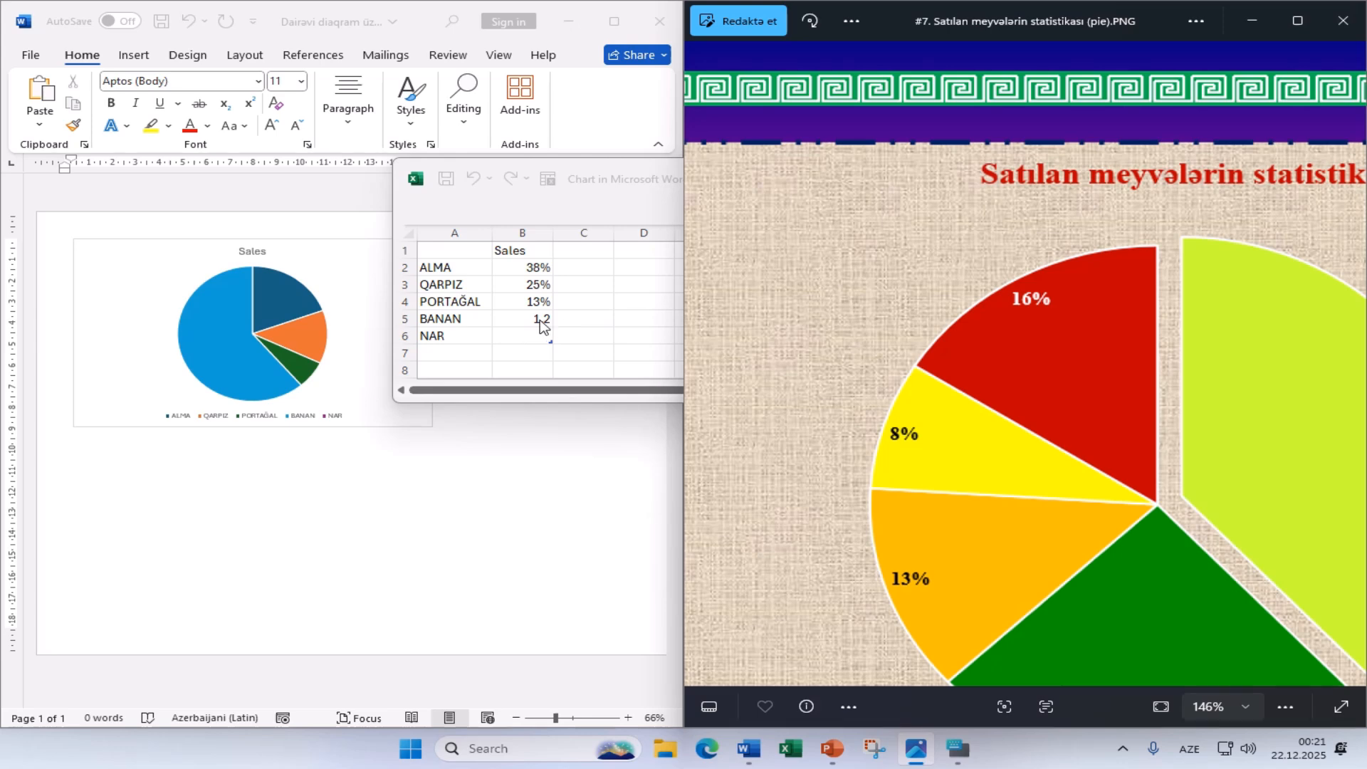
{"action": "left_click", "coordinate": [547, 327]}
{"action": "type", "text": "8"}
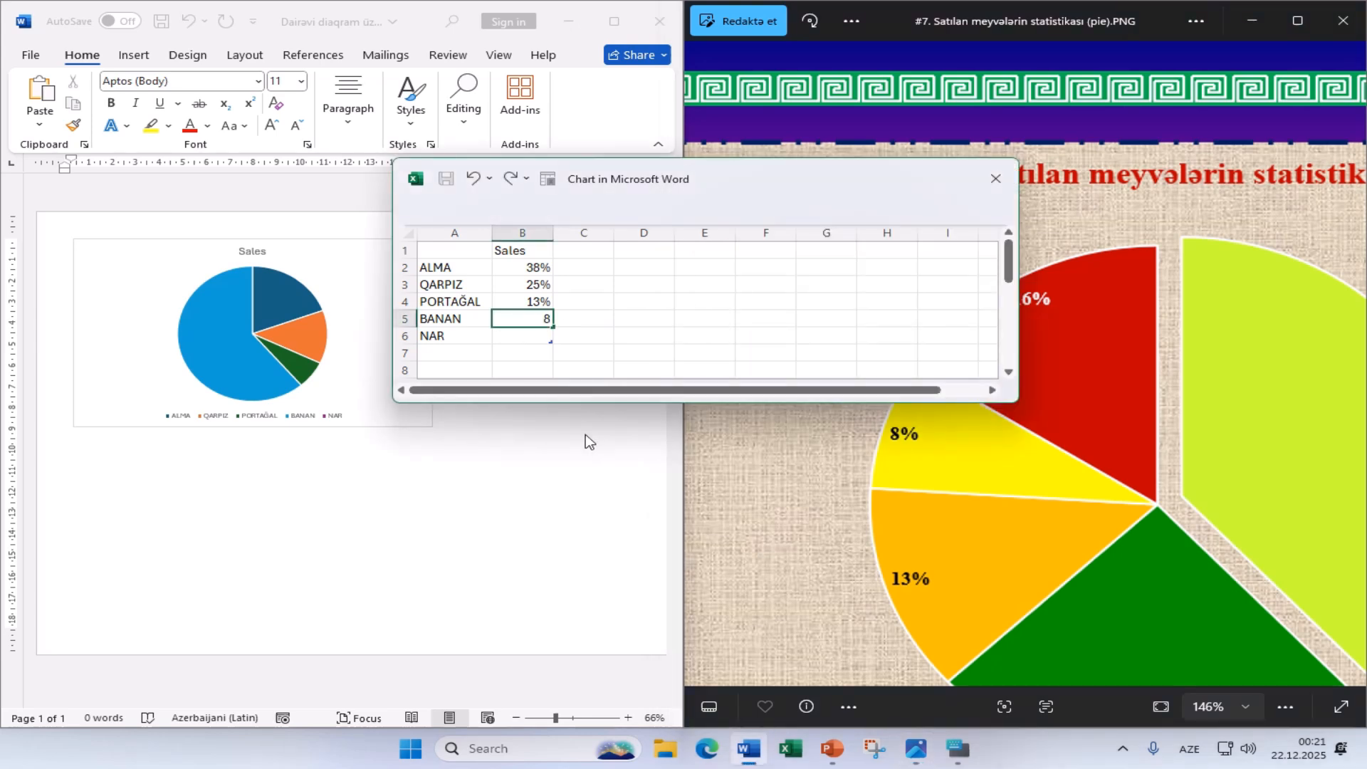
{"action": "key", "text": "Return"}
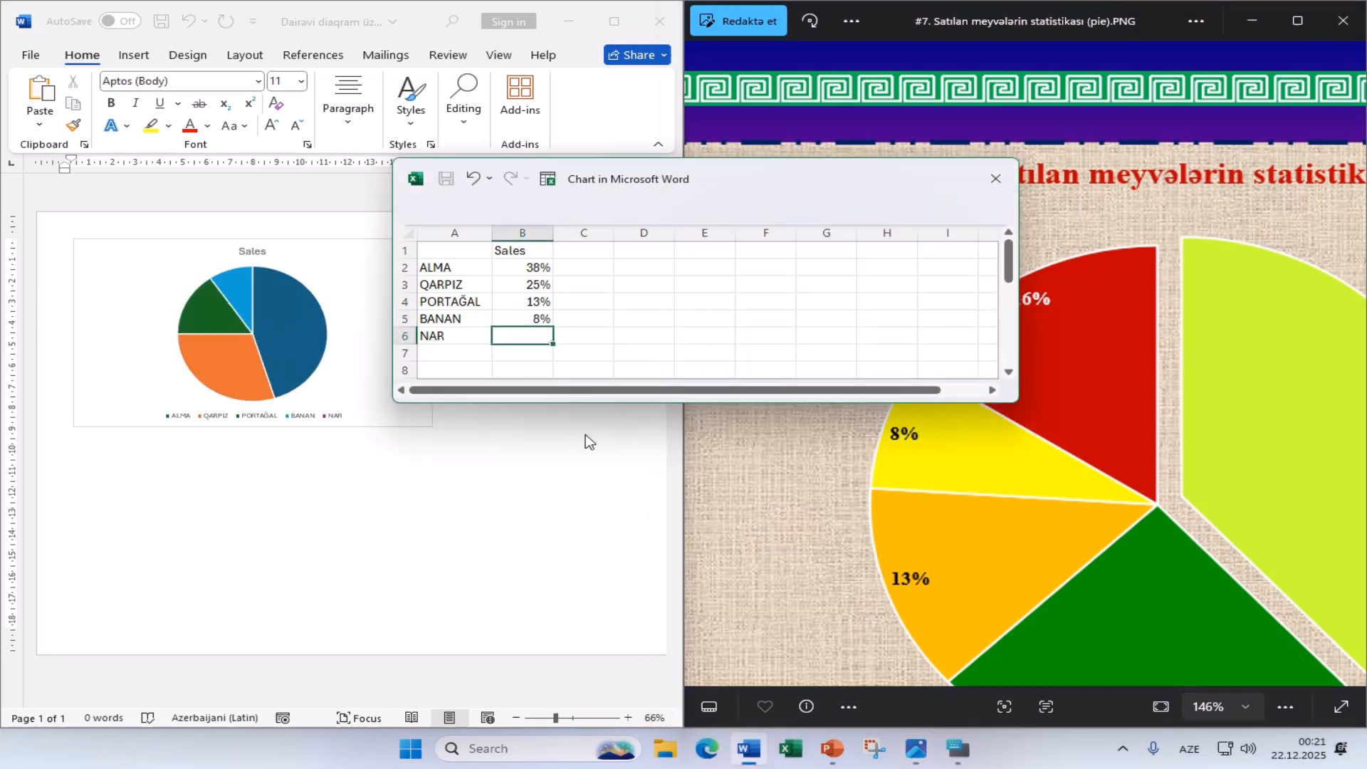
{"action": "type", "text": "16%"}
{"action": "left_click_drag", "start_coordinate": [1129, 482], "coordinate": [1168, 479]}
{"action": "left_click", "coordinate": [606, 274]}
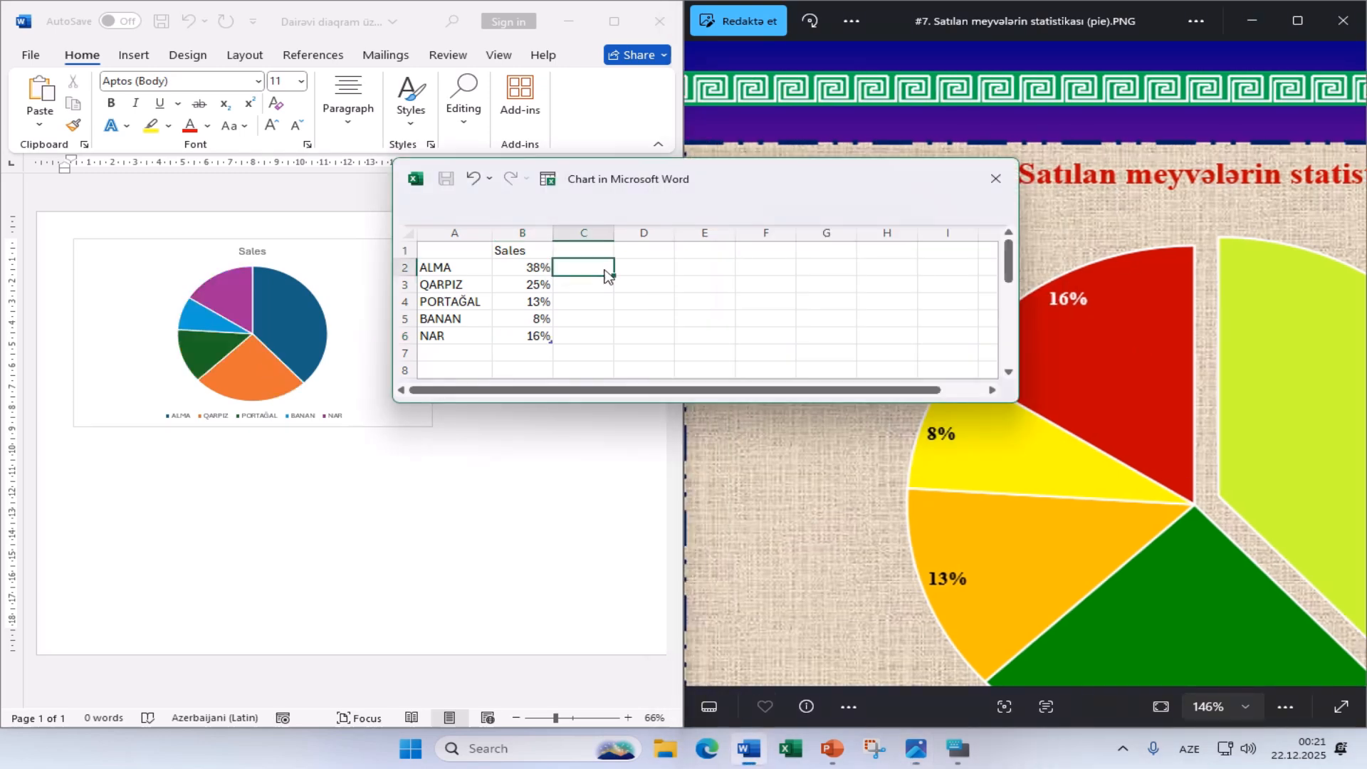
Close the chart's data window and select the pie chart in the document.
{"action": "left_click", "coordinate": [523, 339]}
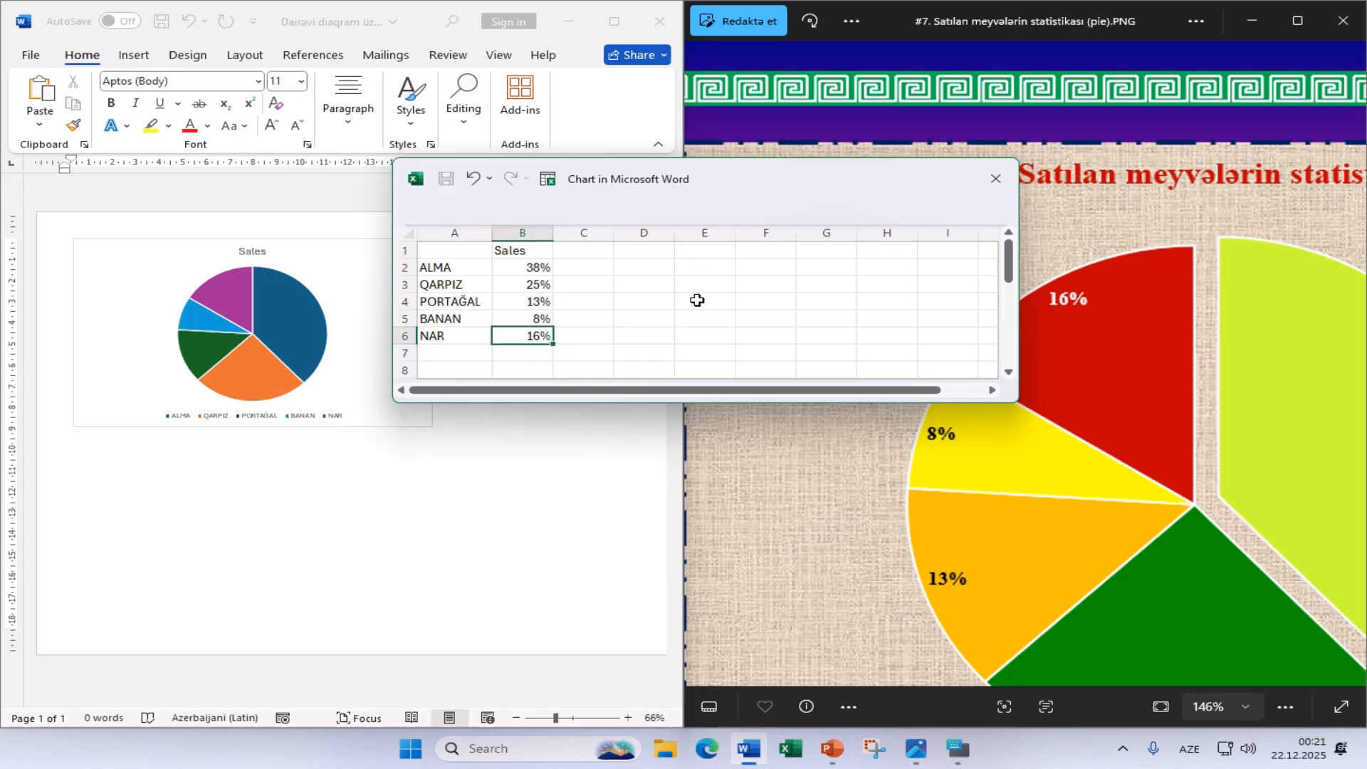
{"action": "left_click", "coordinate": [635, 323]}
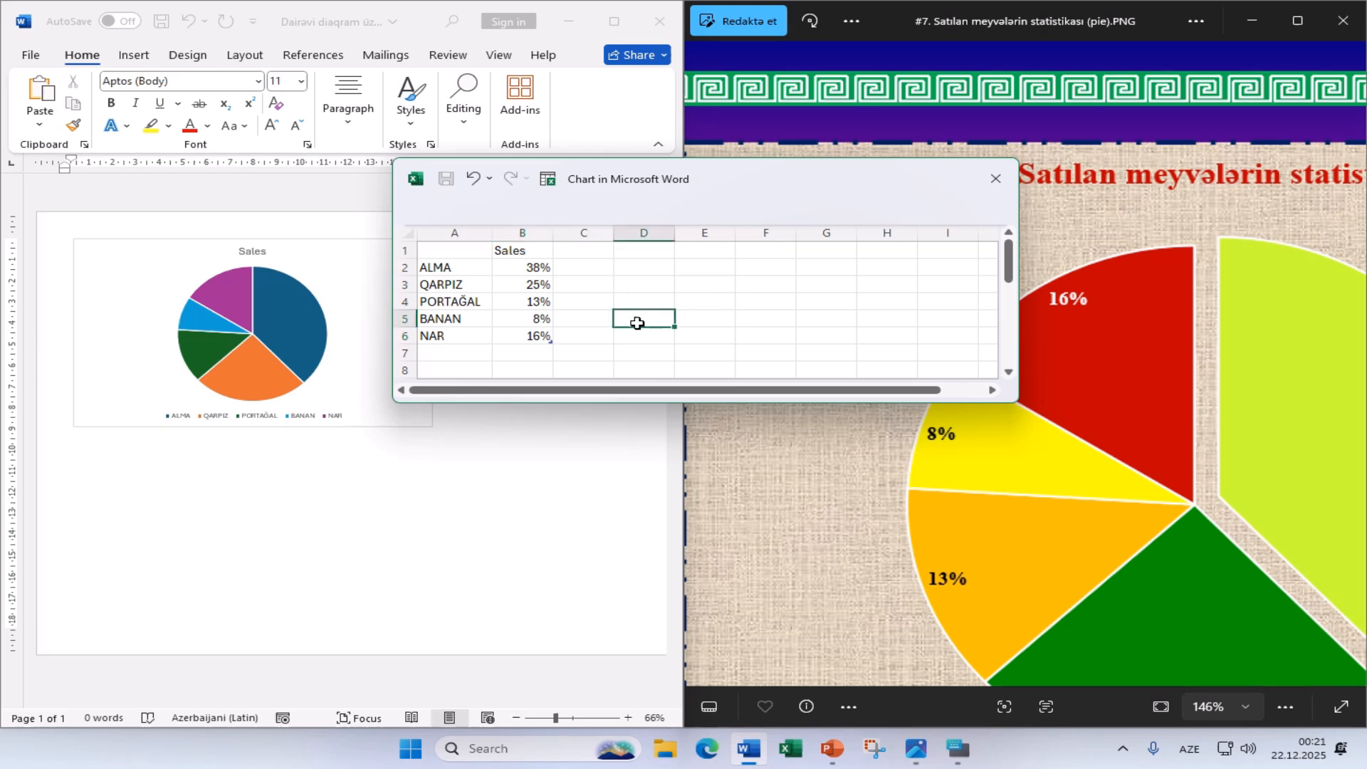
{"action": "left_click", "coordinate": [995, 179]}
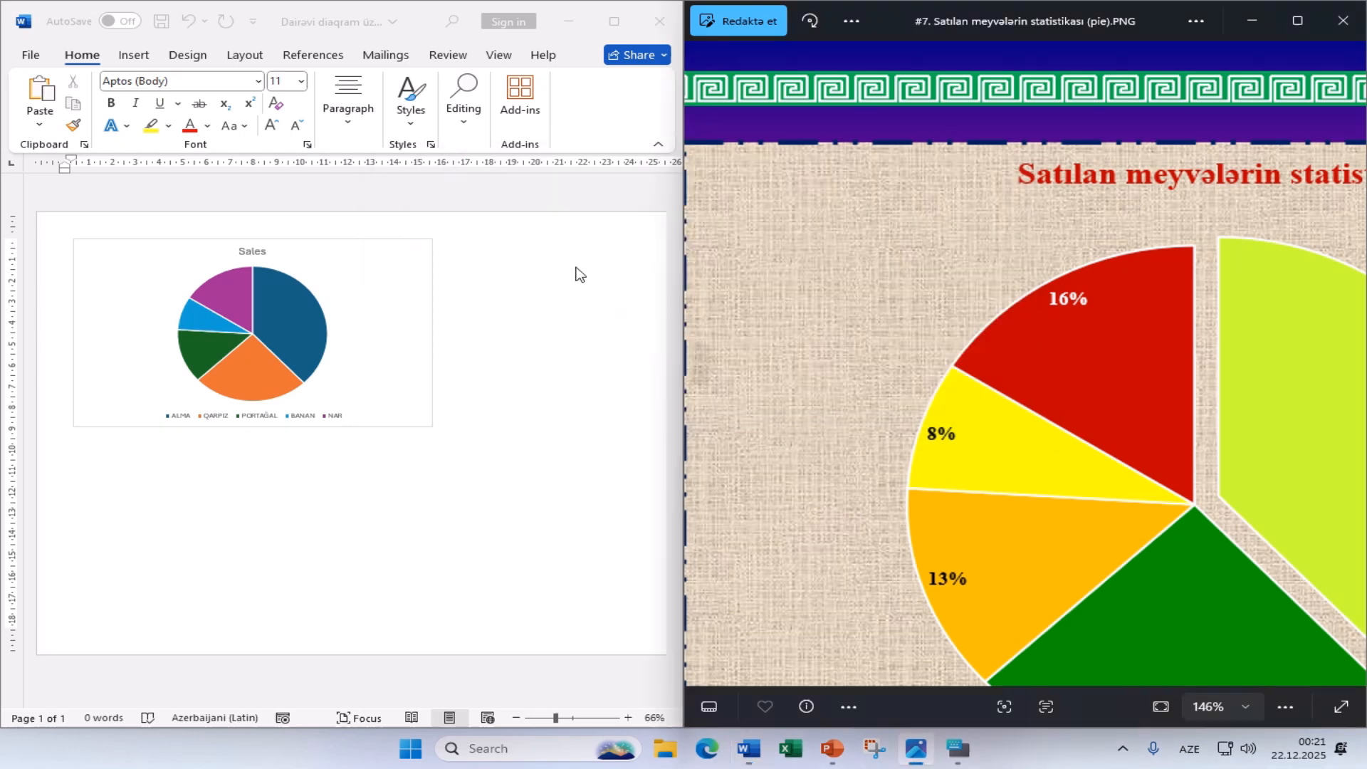
{"action": "left_click", "coordinate": [388, 299]}
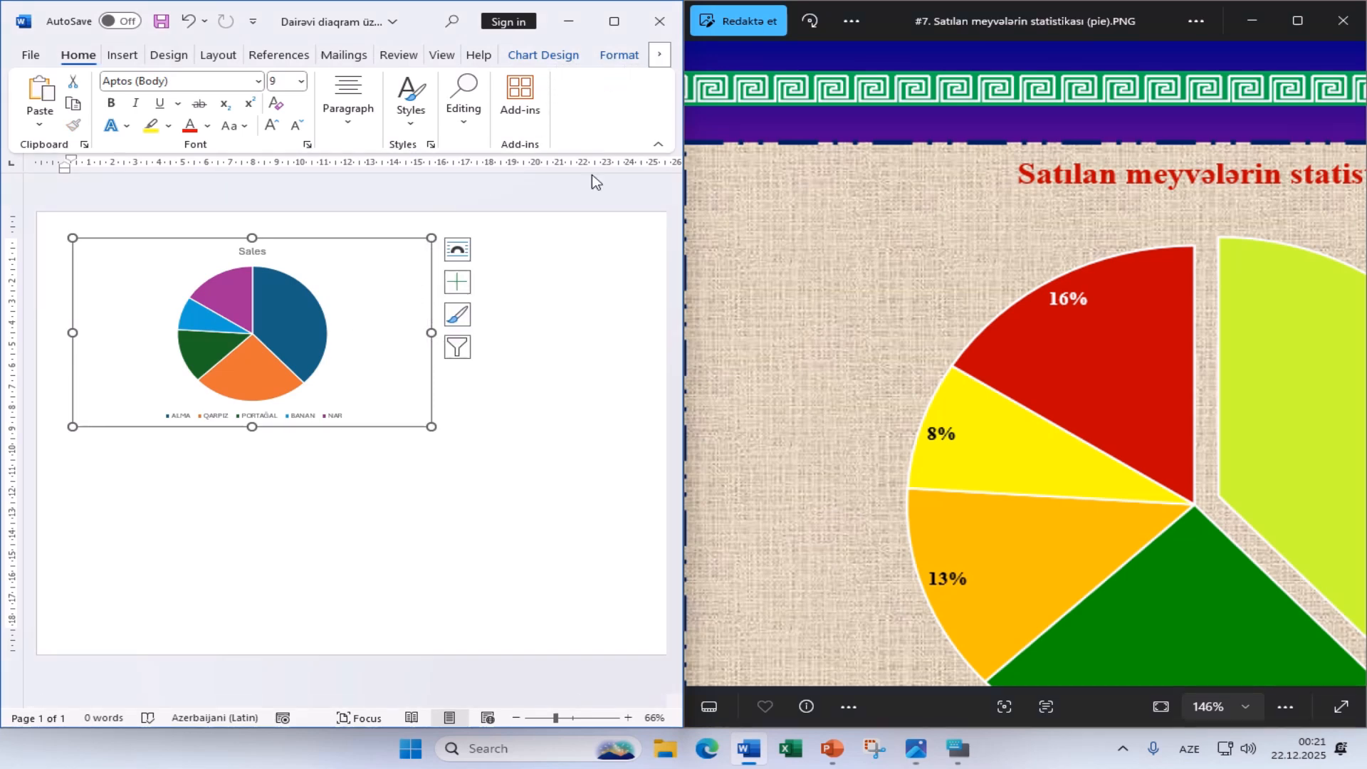
Maximize the document window and select the pie chart on the page.
{"action": "left_click", "coordinate": [544, 399]}
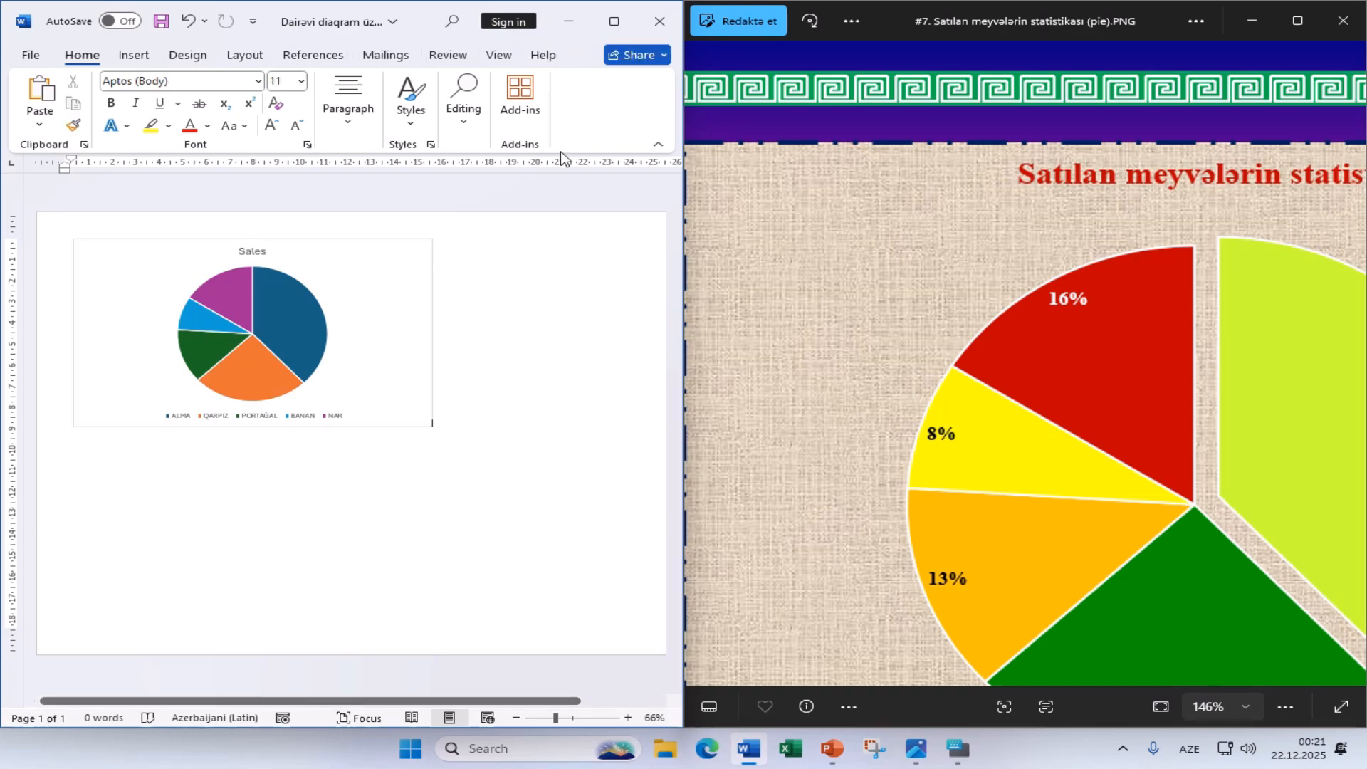
{"action": "left_click", "coordinate": [619, 32]}
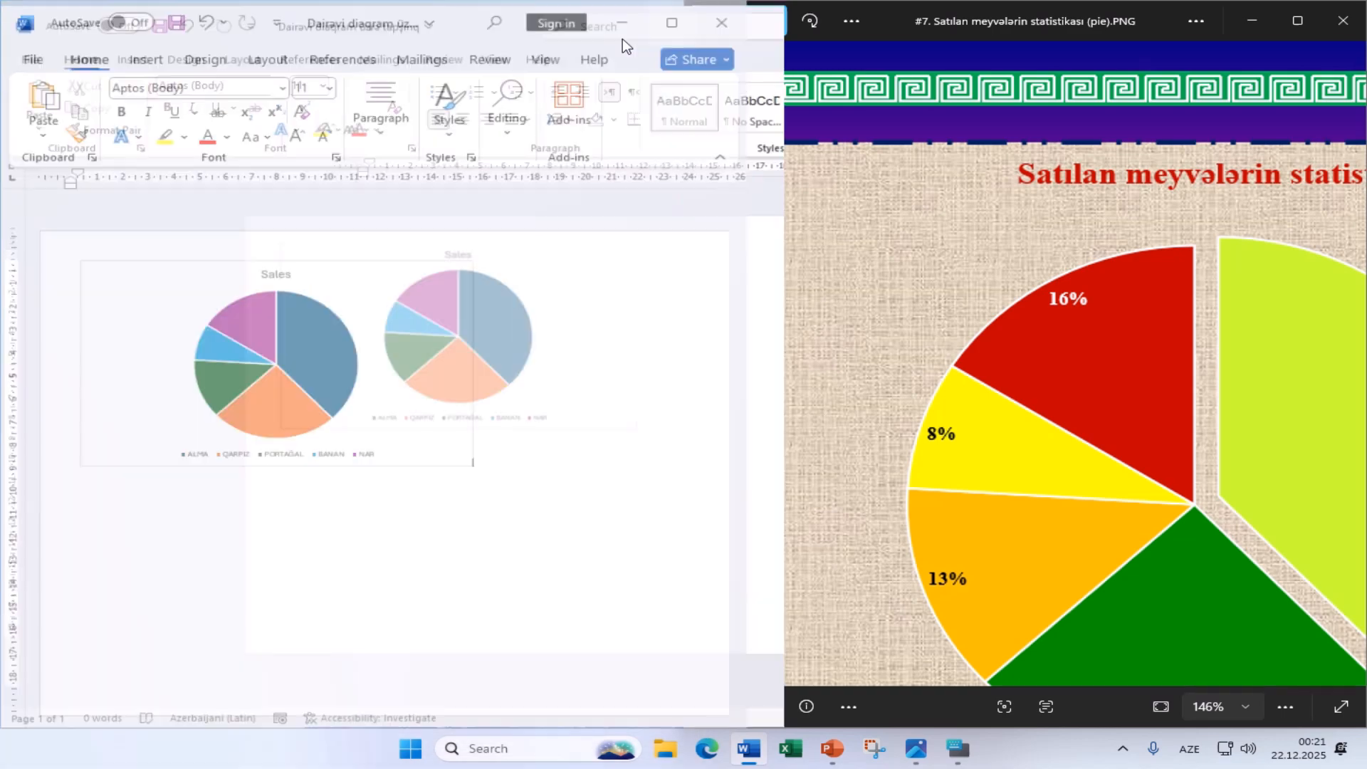
{"action": "left_click", "coordinate": [648, 269]}
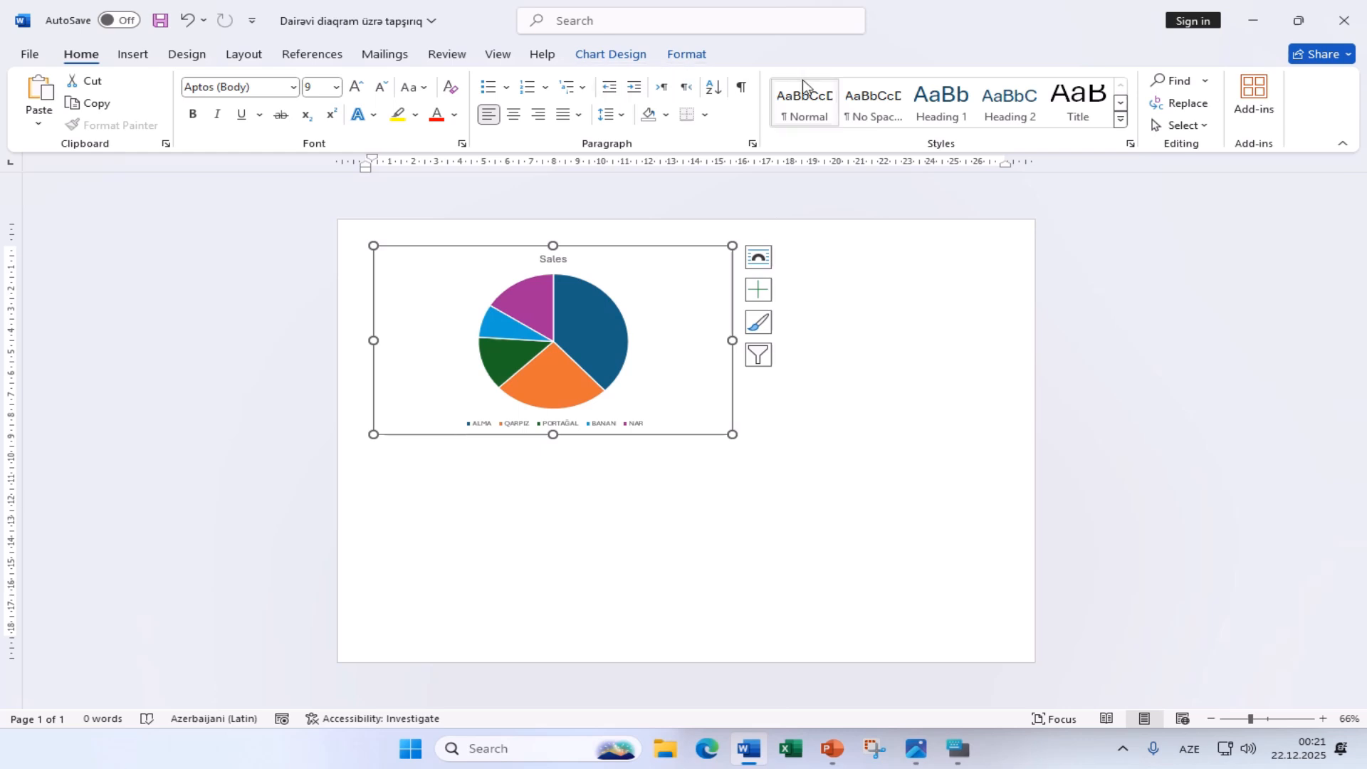
Resize the pie chart to a height of 16 cm and a width of 25 cm.
{"action": "left_click", "coordinate": [691, 56]}
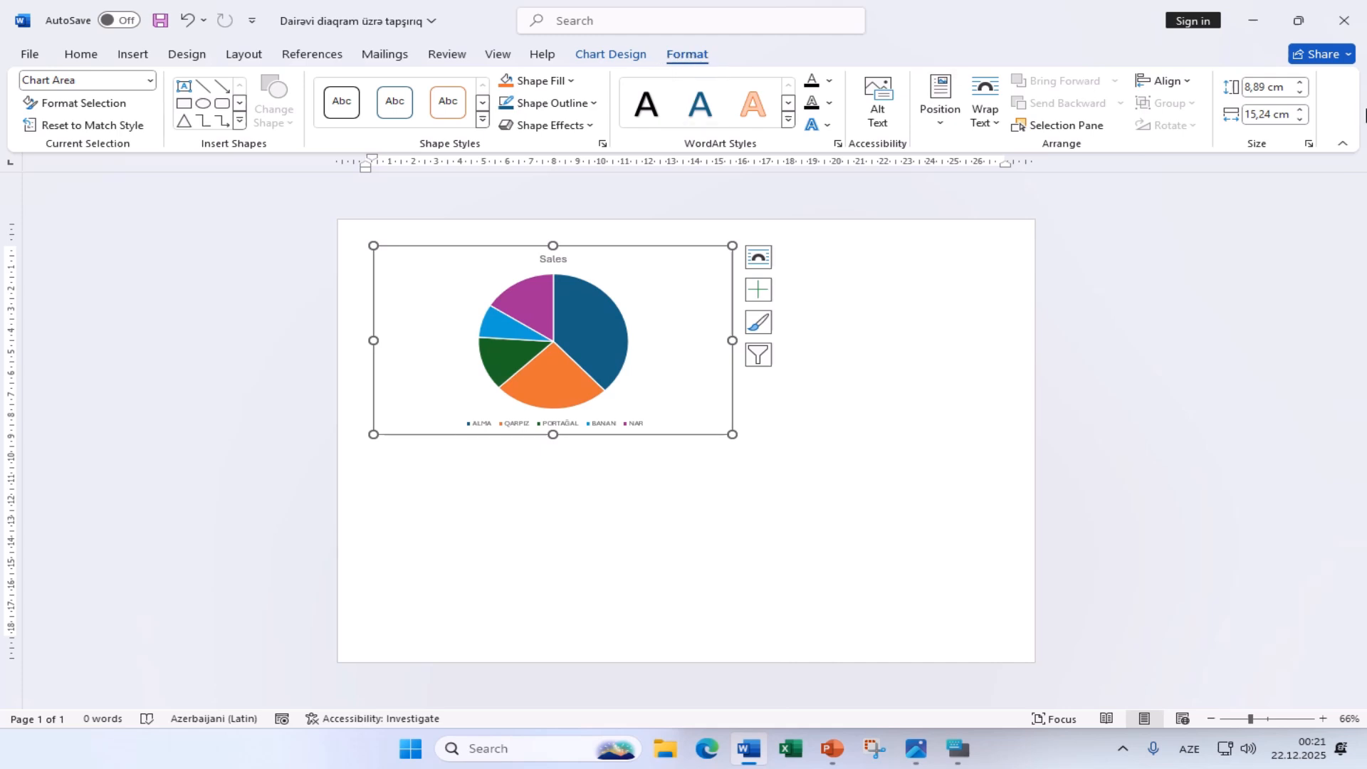
{"action": "double_click", "coordinate": [1265, 88]}
{"action": "type", "text": "16"}
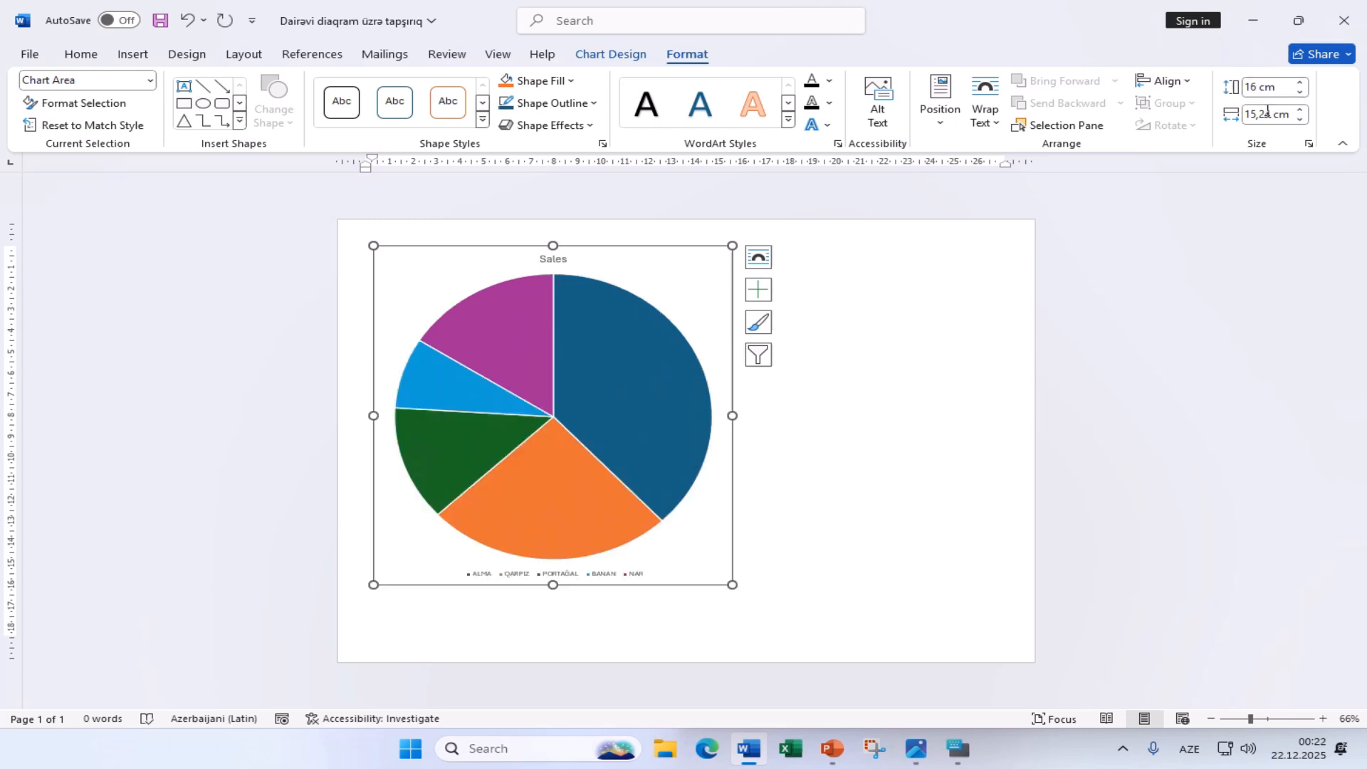
{"action": "mouse_move", "coordinate": [1272, 115]}
{"action": "left_mouse_down"}
{"action": "mouse_move", "coordinate": [1252, 120]}
{"action": "mouse_move", "coordinate": [1282, 119]}
{"action": "left_mouse_up"}
{"action": "type", "text": "25"}
{"action": "key", "text": "Return"}
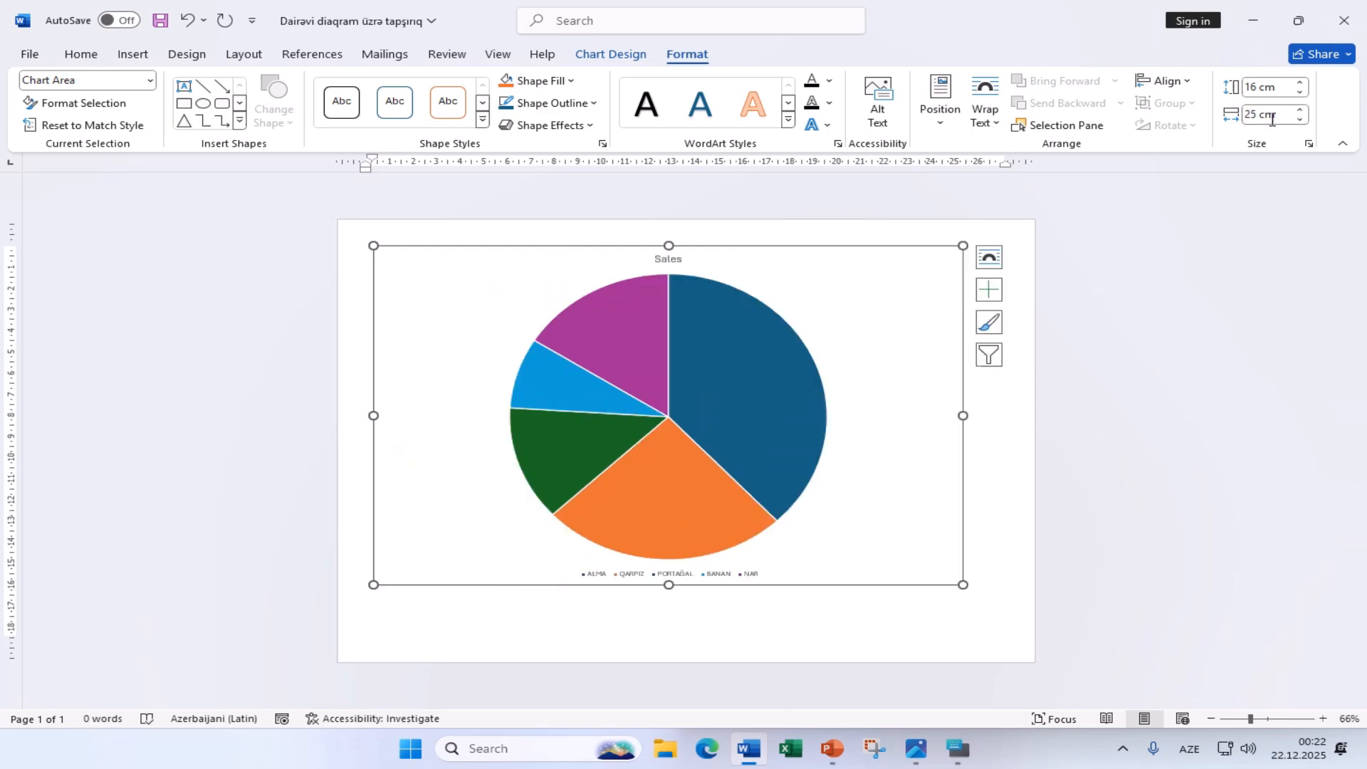